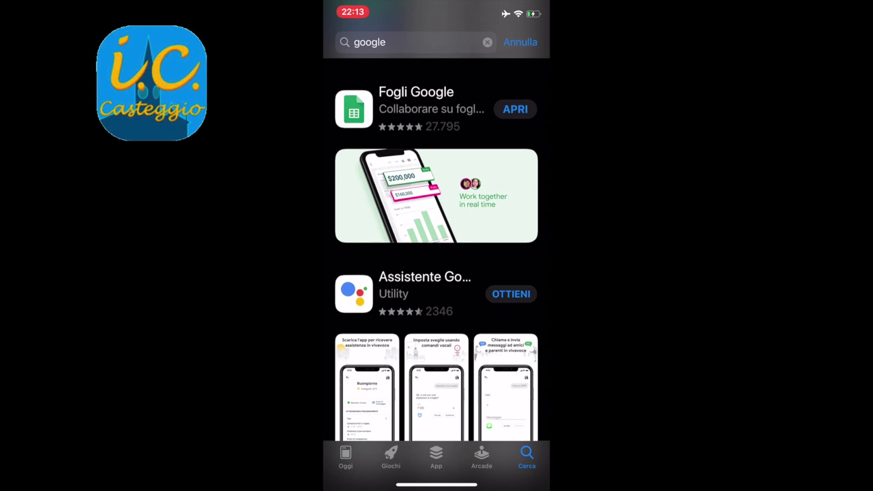
Scroll down through the App Store search results for Google apps
scroll(437, 249, "down", 5)
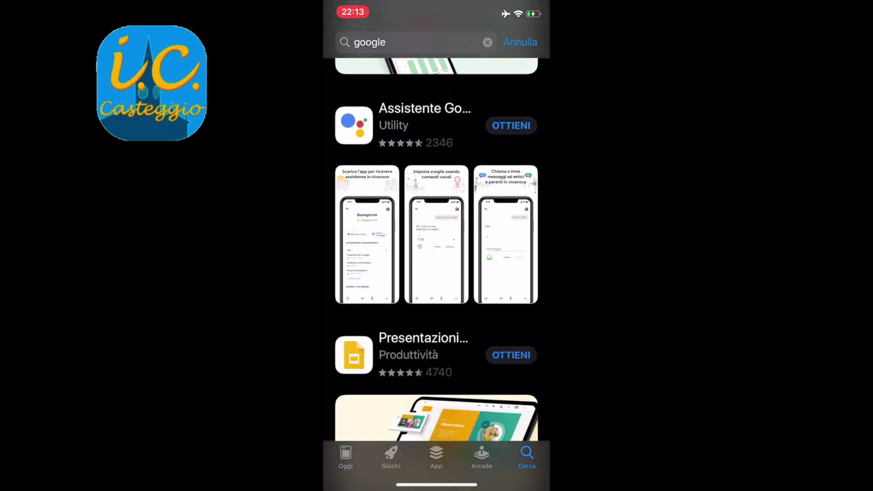
scroll(436, 273, "down", 2)
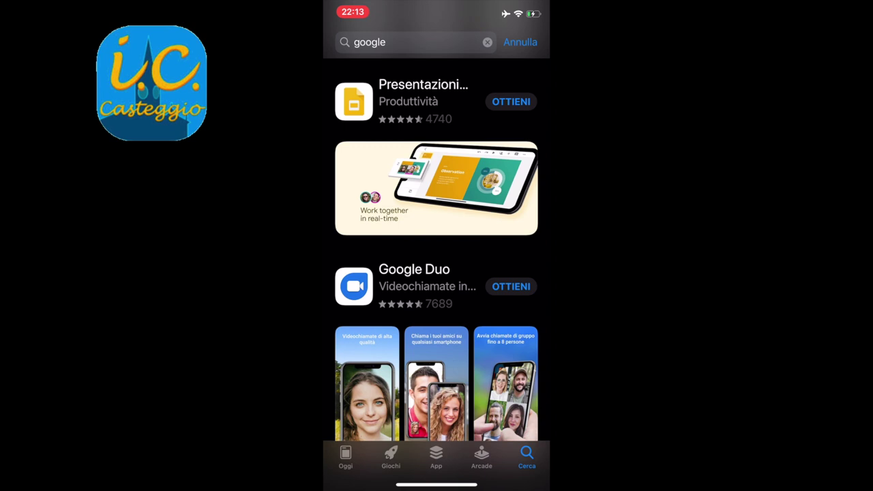
scroll(436, 249, "down", 6)
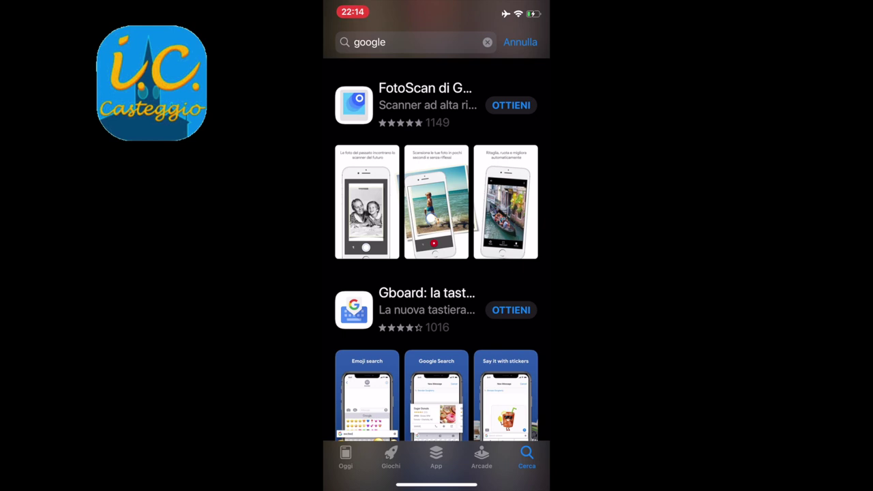
scroll(437, 259, "down", 10)
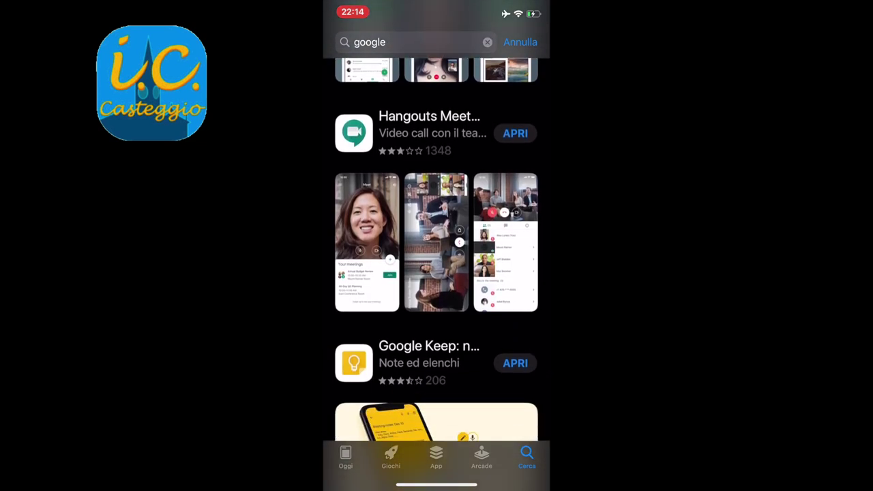
scroll(437, 259, "down", 5)
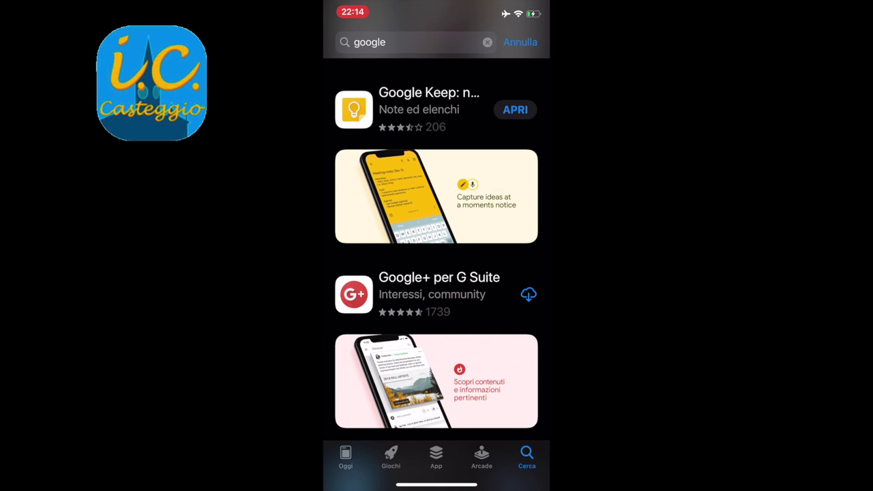
scroll(436, 259, "down", 1)
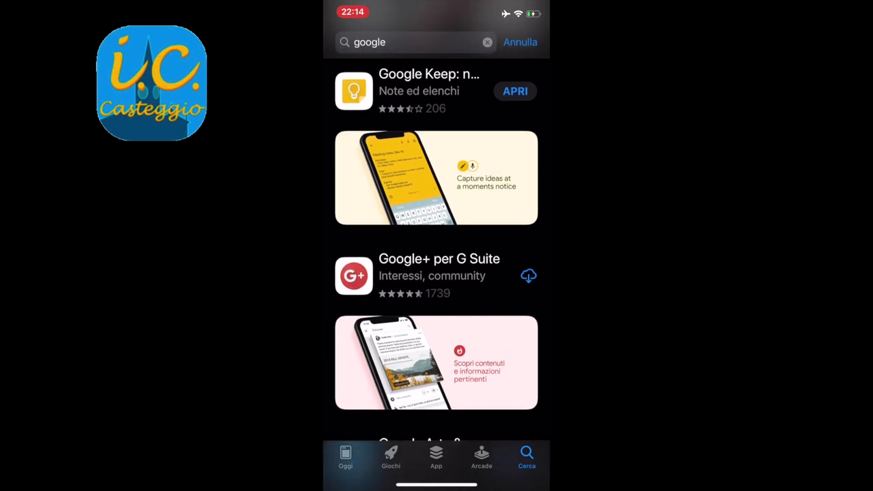
scroll(437, 259, "down", 2)
scroll(436, 259, "down", 5)
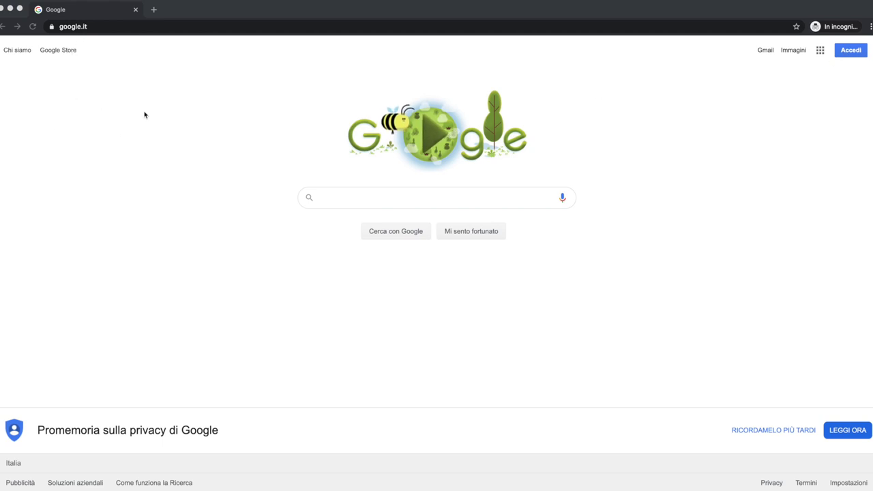
Start Google sign-in and submit the school account's e-mail address
left_click(852, 53)
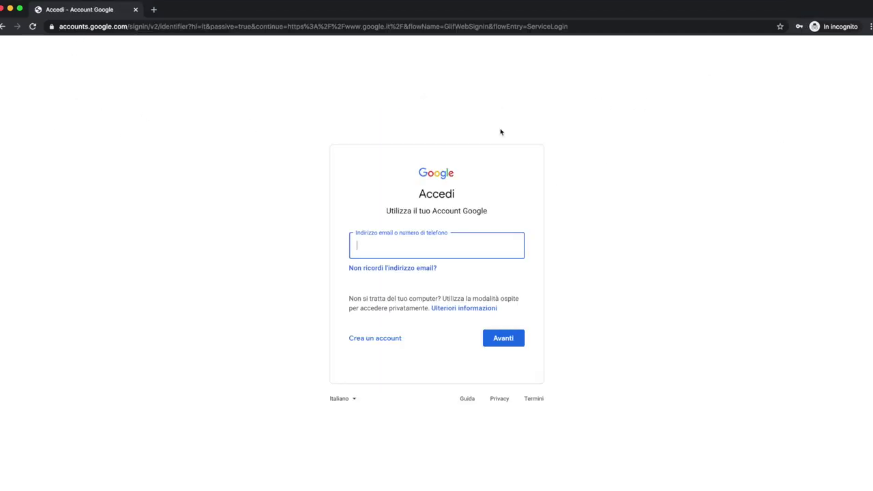
left_click(385, 249)
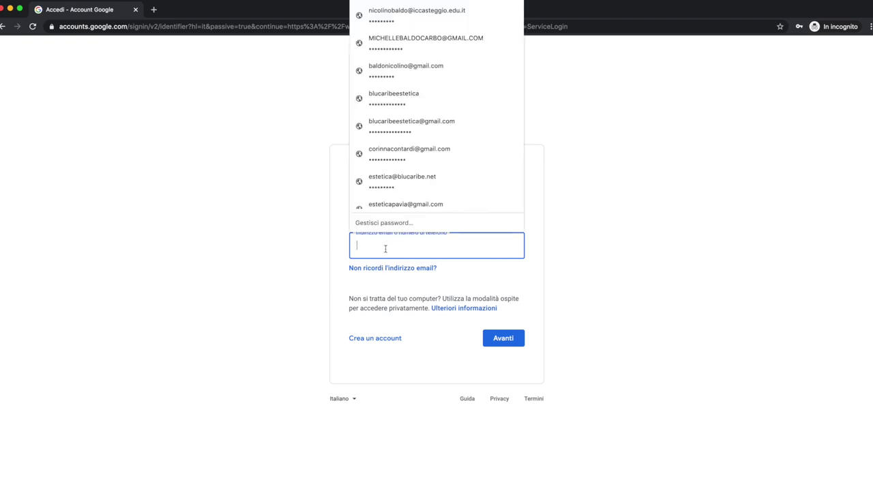
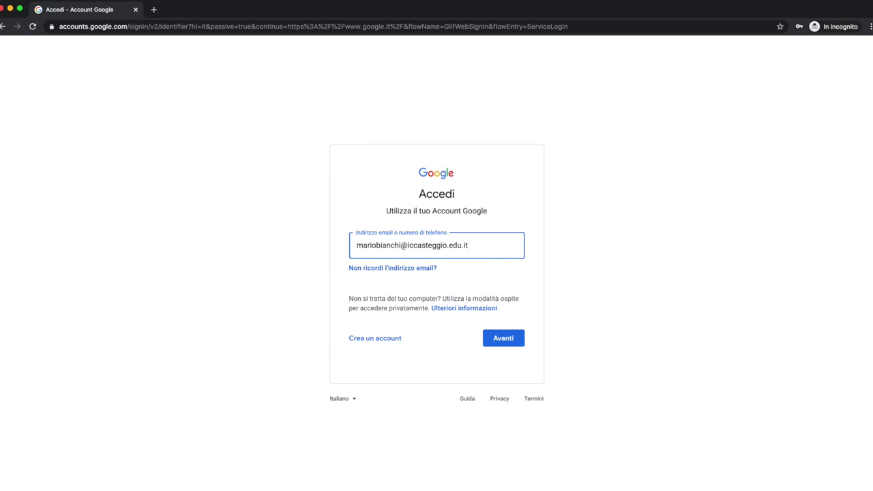
left_click(504, 340)
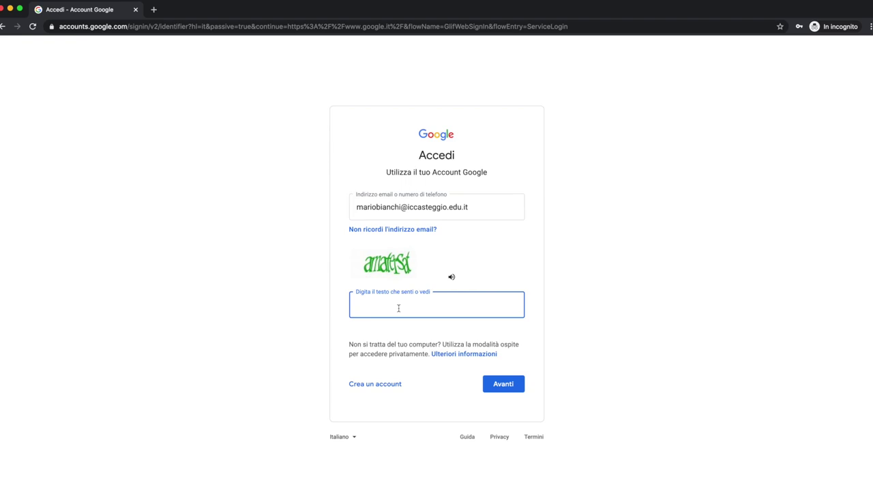
Enter the captcha text and submit the account password
left_click(521, 385)
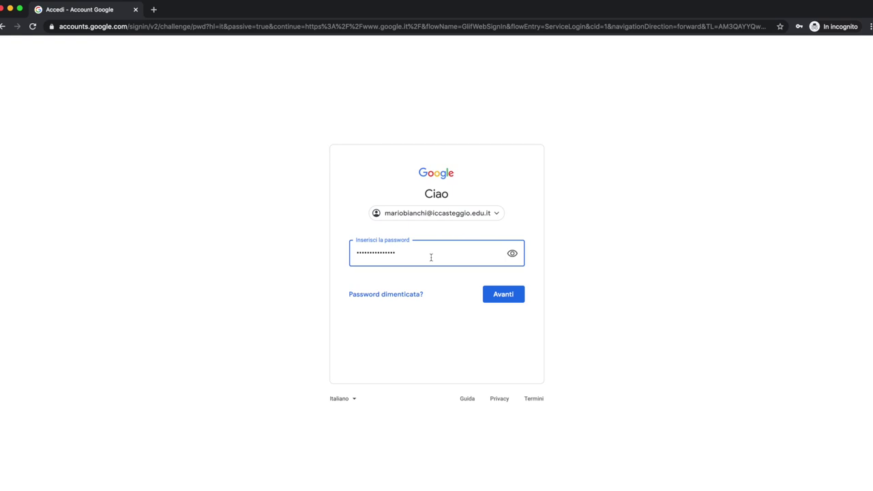
left_click(512, 255)
left_click(507, 296)
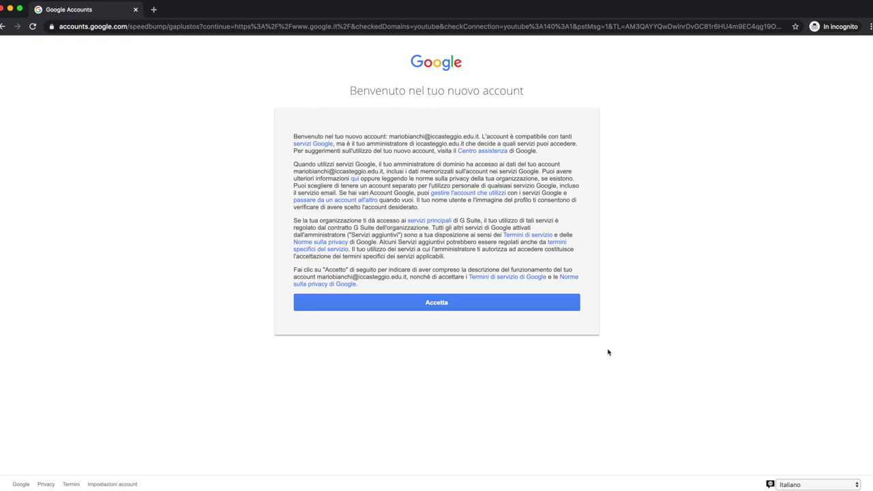
Accept the account terms and save a new, confirmed password
left_click(439, 304)
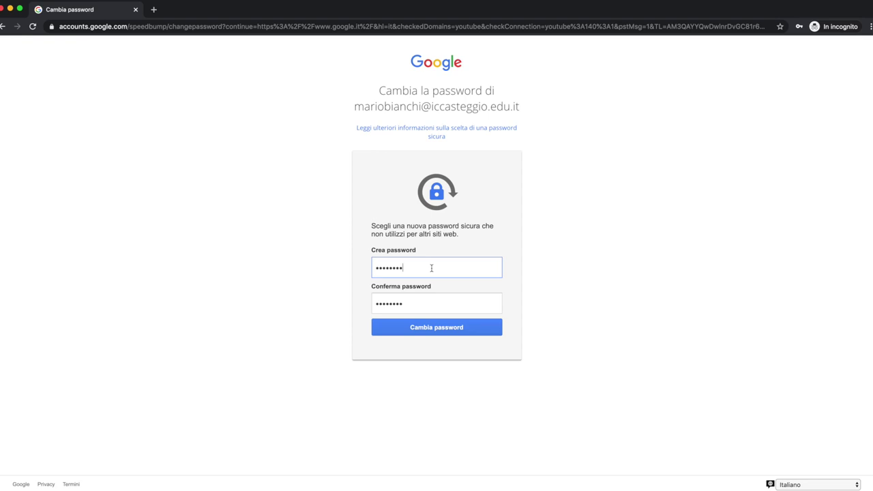
left_click(417, 304)
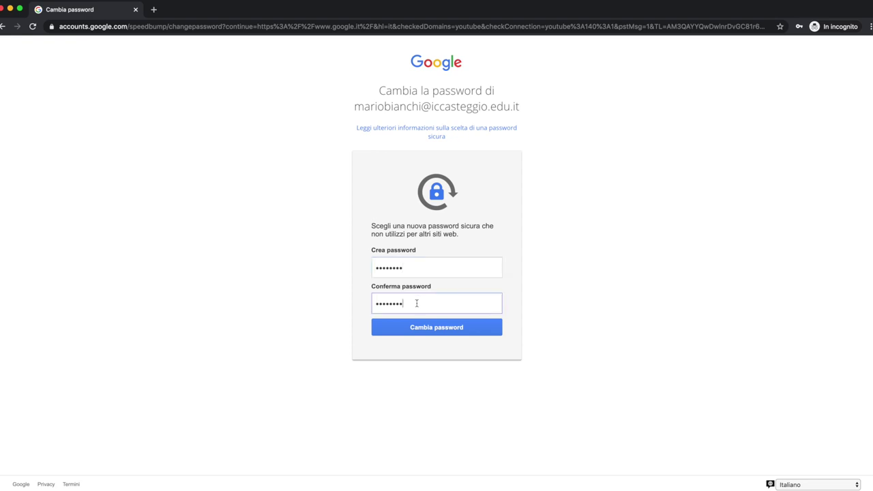
left_click(444, 331)
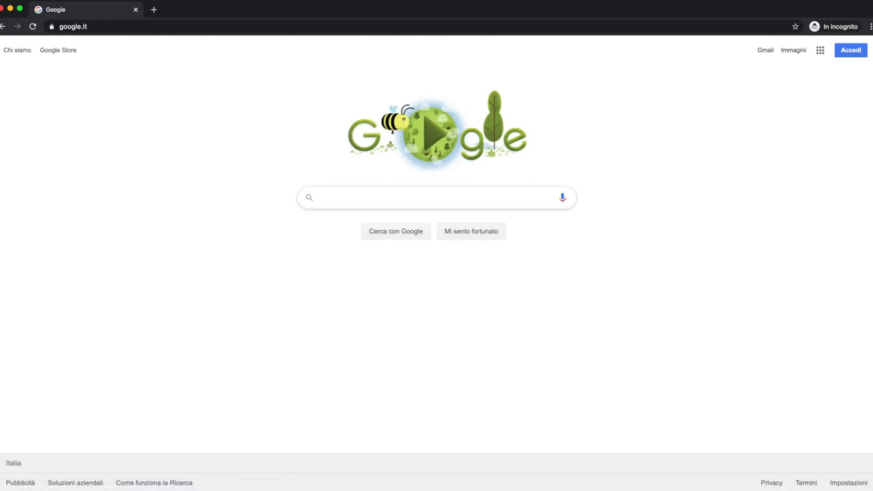
Launch Gmail from the Google apps list and dismiss the welcome, keeping the default inbox view
left_click(820, 49)
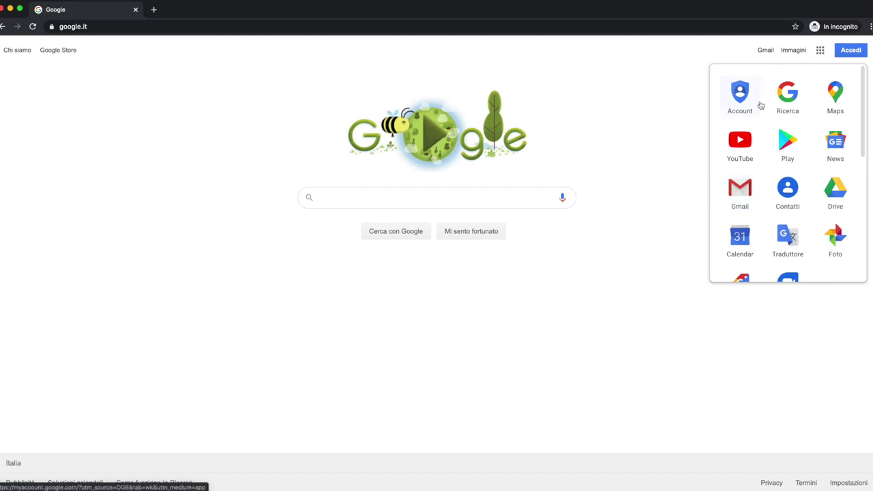
left_click(819, 50)
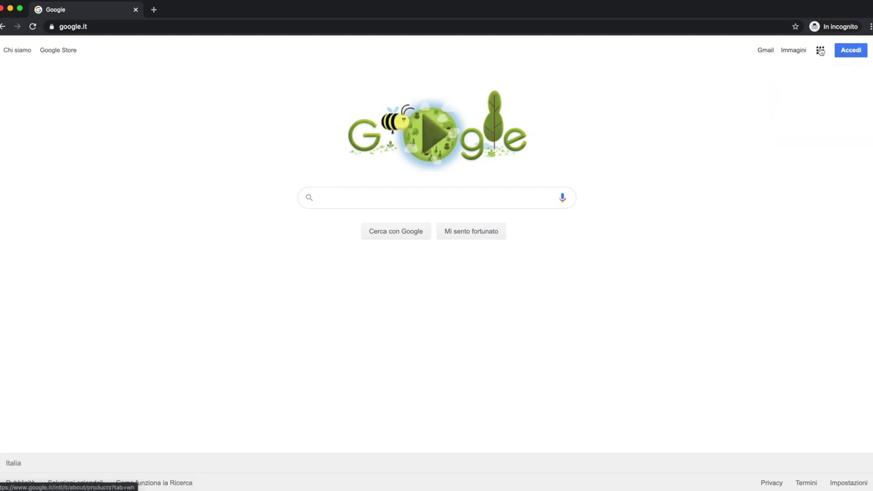
left_click(821, 50)
left_click(742, 193)
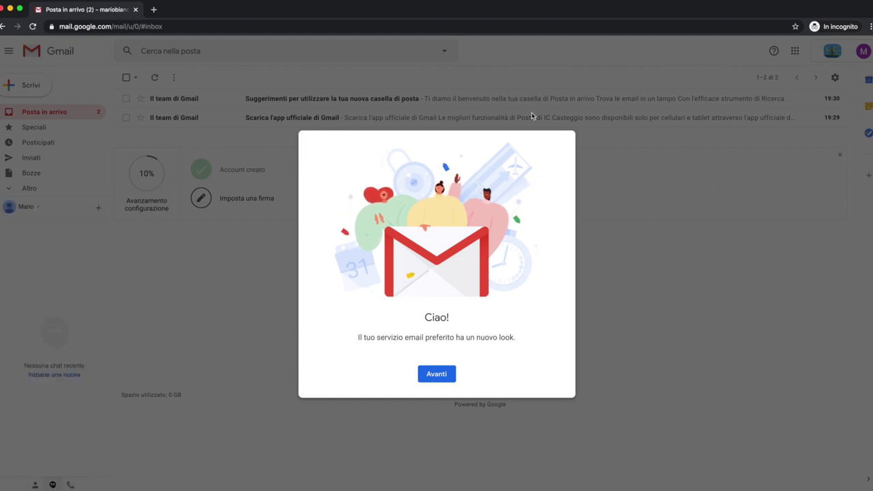
left_click(437, 373)
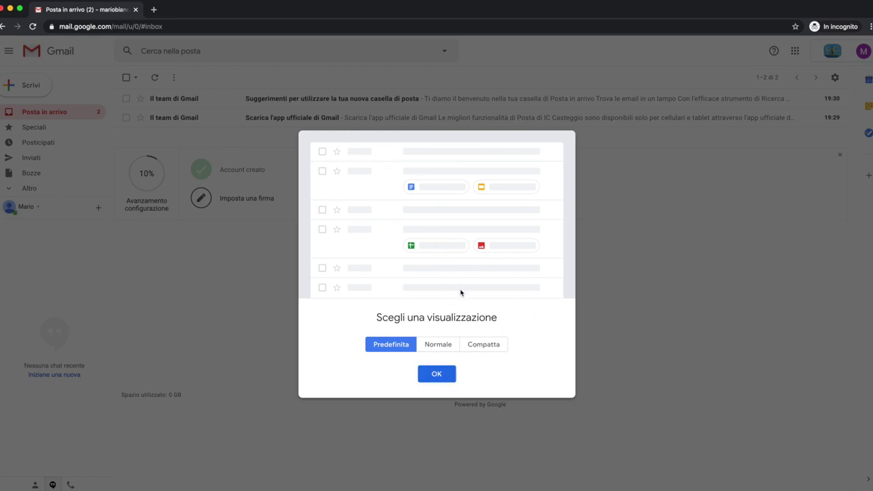
left_click(435, 374)
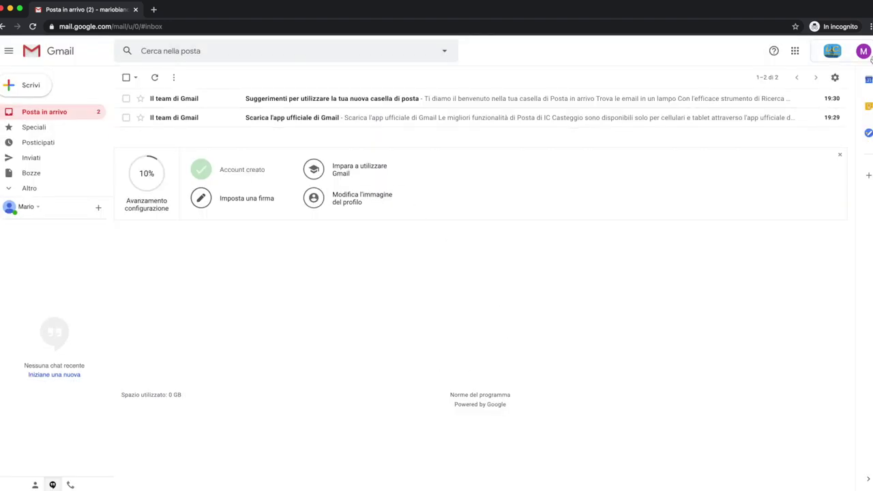
View the account's profile details from the M avatar, then show the Google apps list
left_click(863, 51)
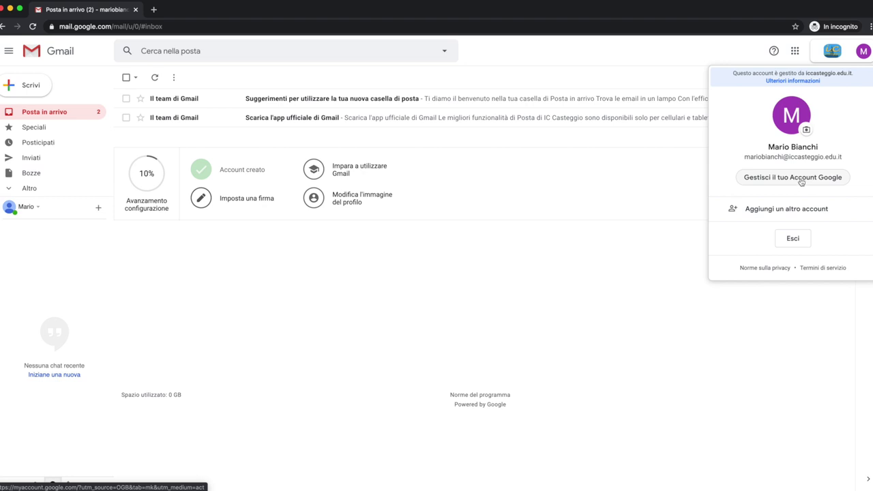
left_click(665, 182)
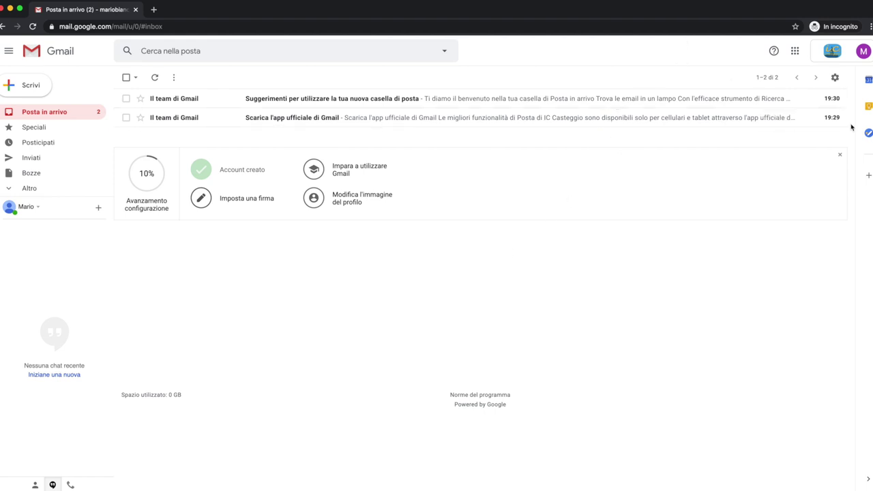
left_click(796, 52)
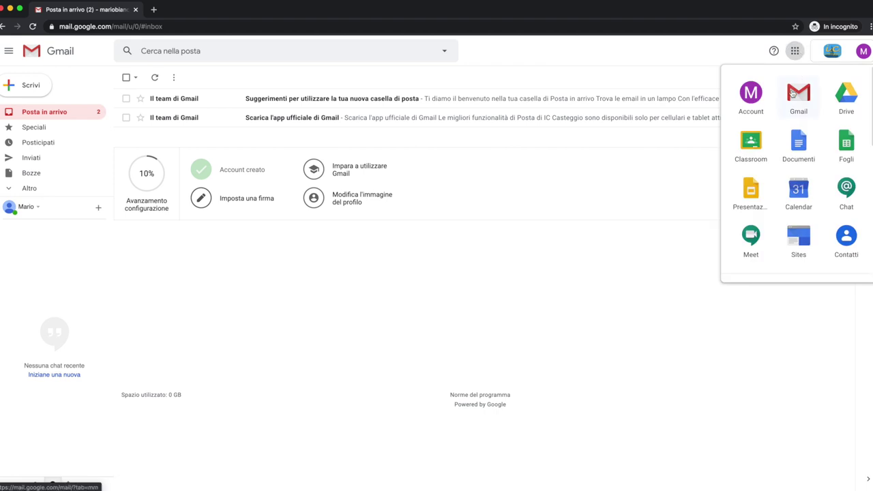
Reload the Gmail inbox, then launch Google Classroom from the apps list
left_click(797, 93)
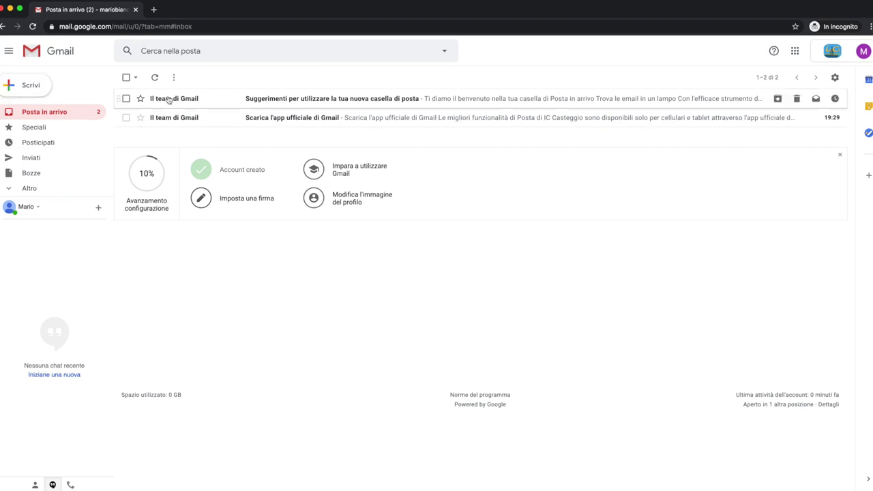
left_click(796, 51)
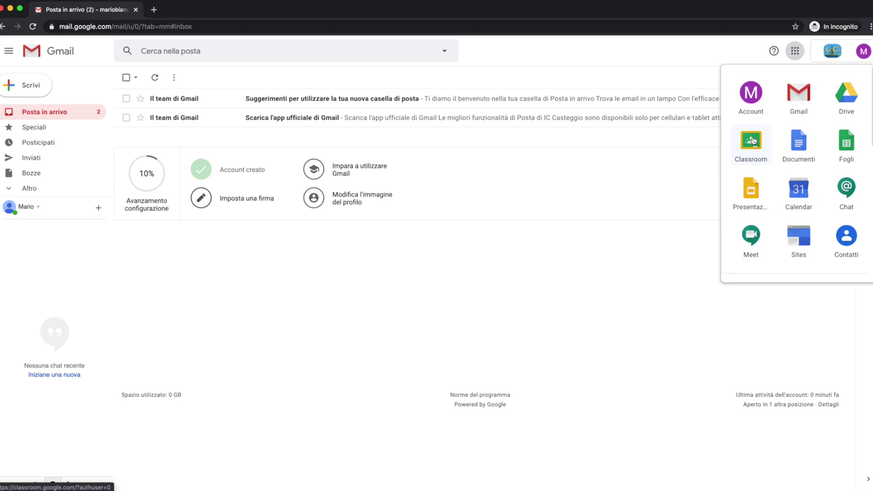
left_click(753, 142)
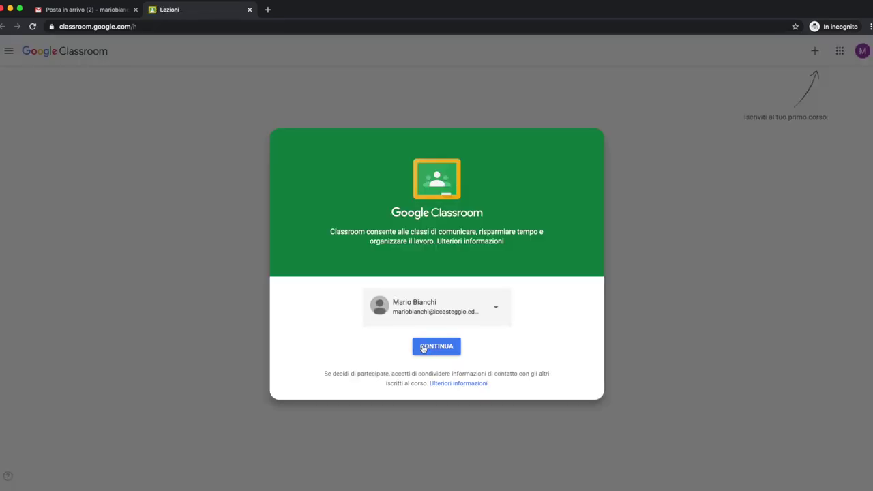
Get past the Classroom welcome choosing the student role, then show the Google apps list
left_click(453, 347)
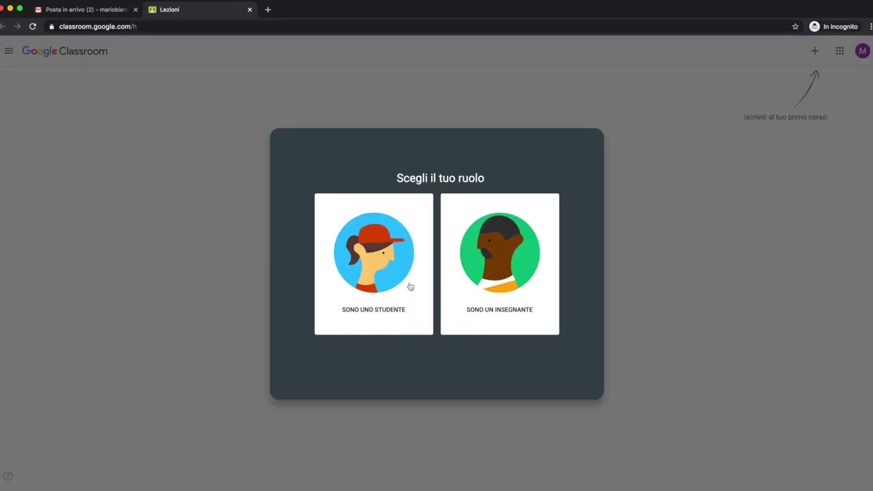
left_click(369, 253)
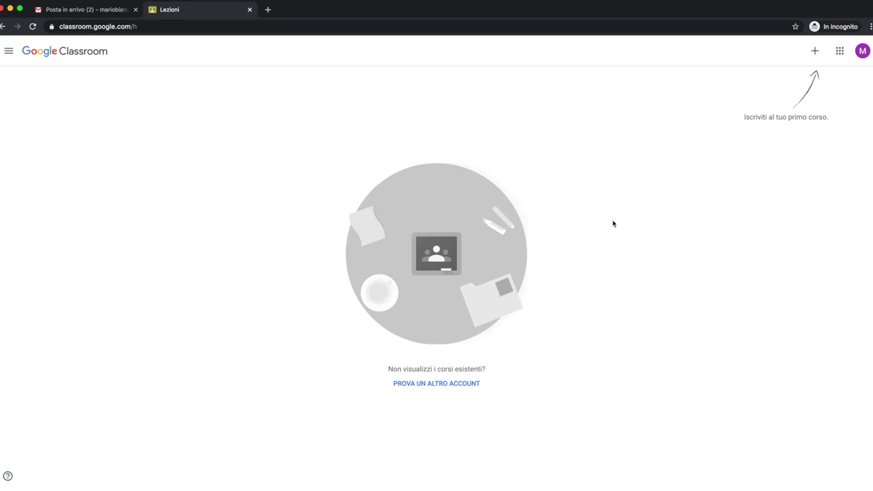
left_click(839, 51)
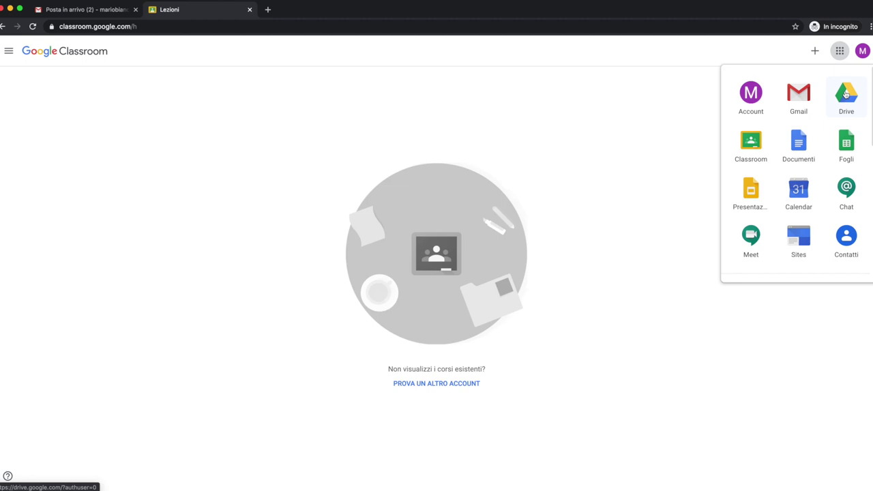
Open Google Drive and create the Italiano and Matematica folders in My Drive
left_click(848, 94)
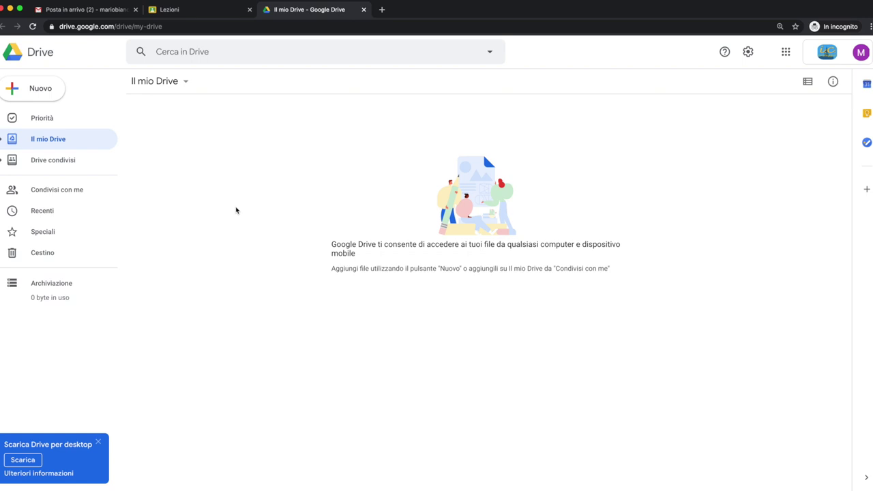
left_click(37, 90)
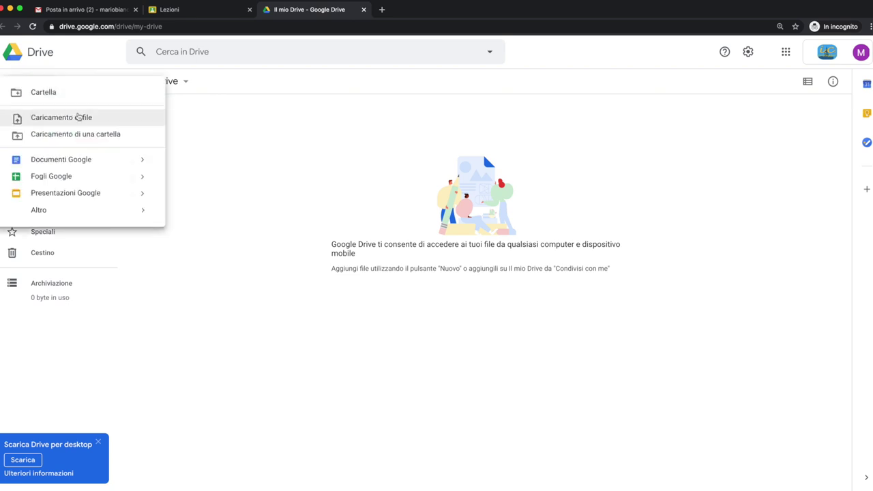
left_click(60, 94)
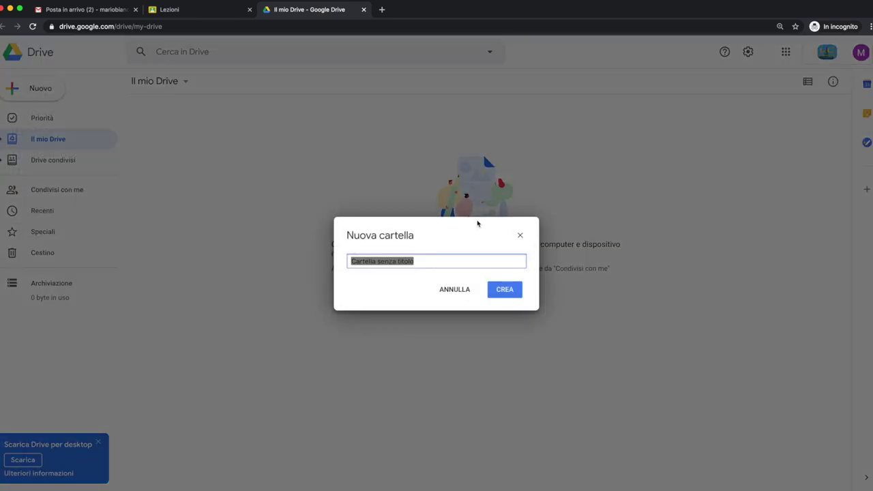
type("Italiano")
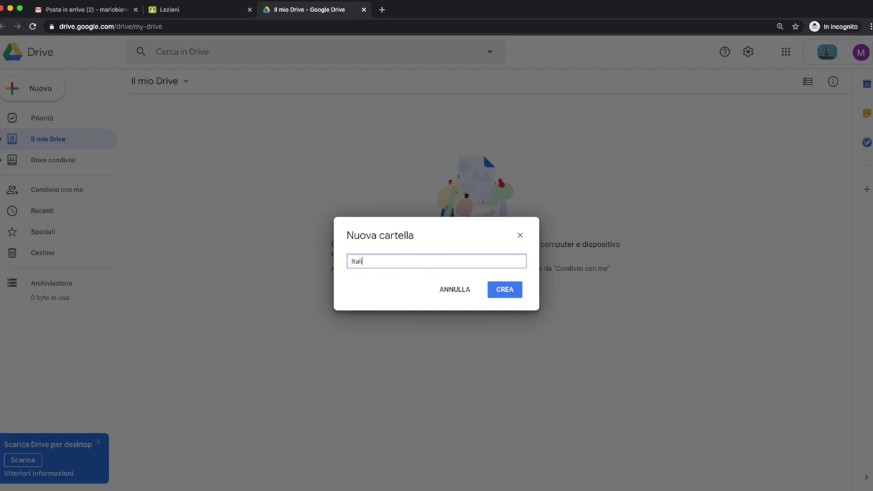
left_click(506, 290)
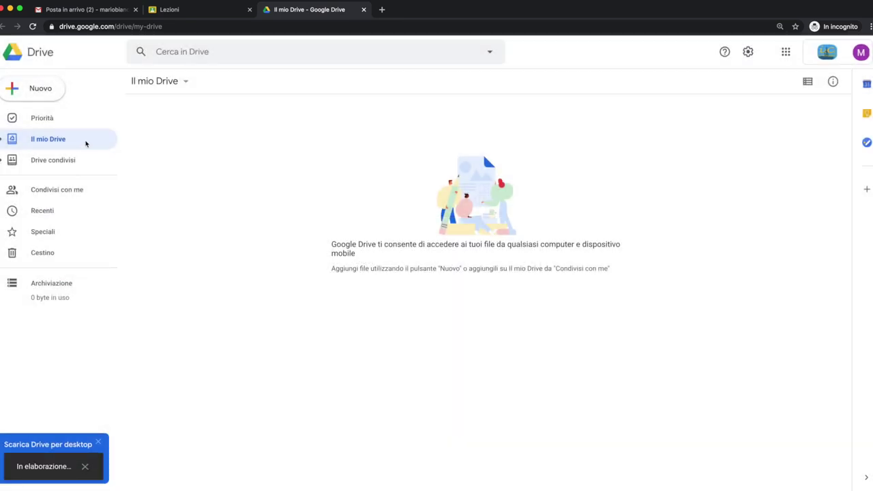
left_click(39, 89)
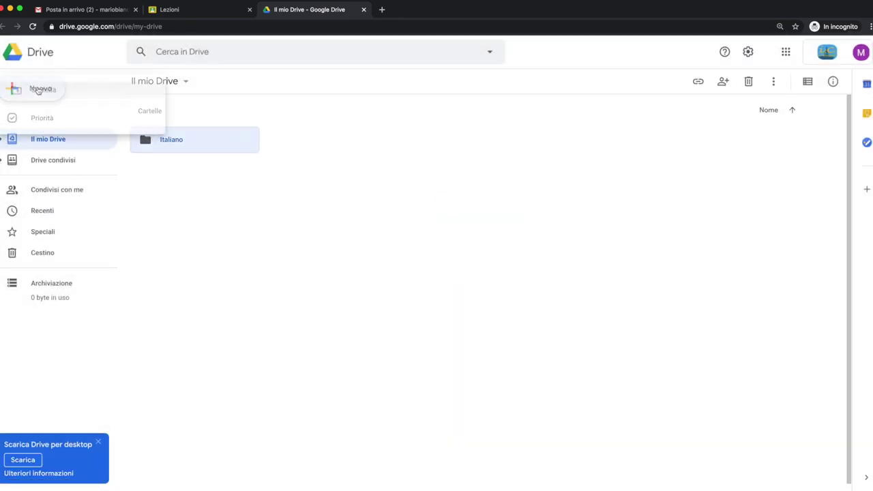
left_click(92, 94)
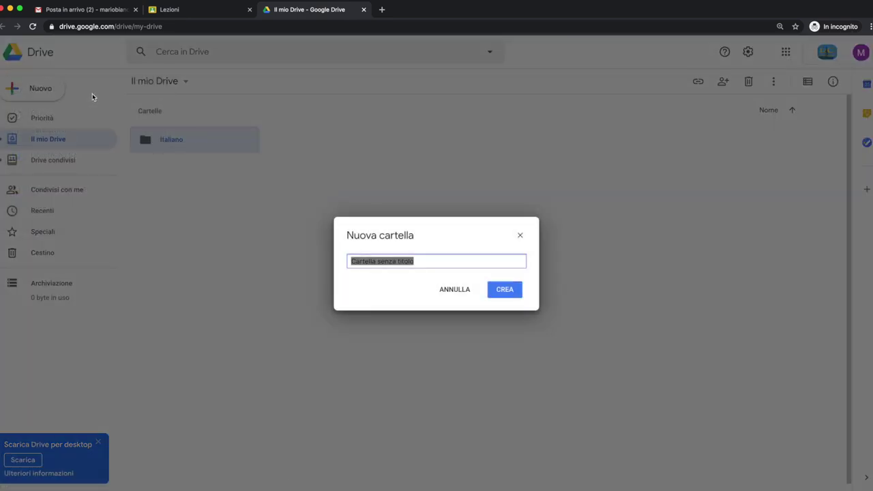
type("Matematica")
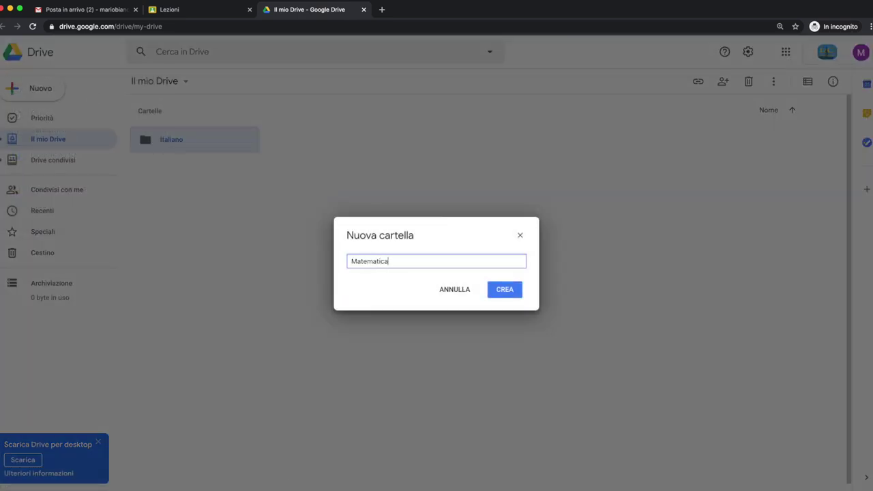
left_click(505, 292)
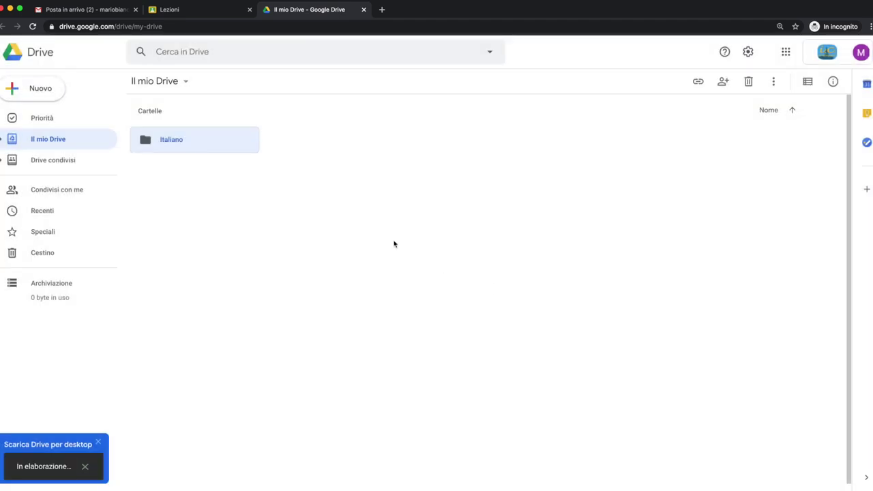
Create the 'Tesina Esame di Stato' folder, then select the Italiano and Matematica folders
left_click(31, 87)
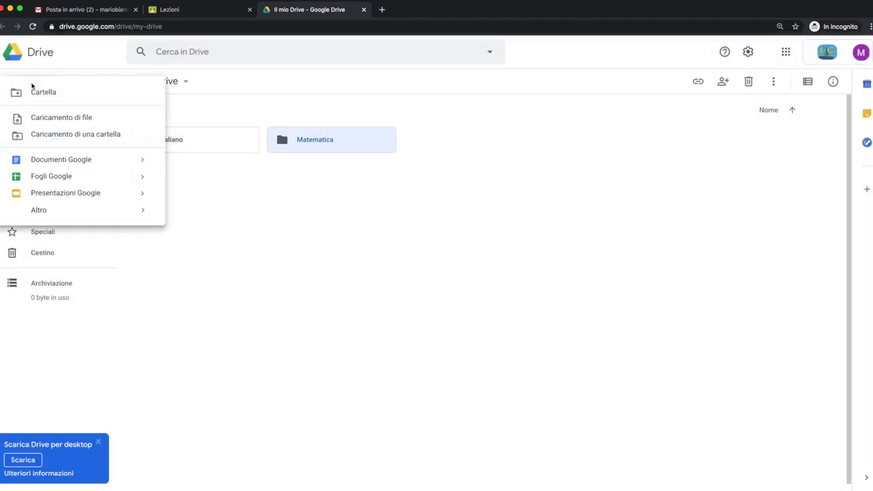
left_click(85, 94)
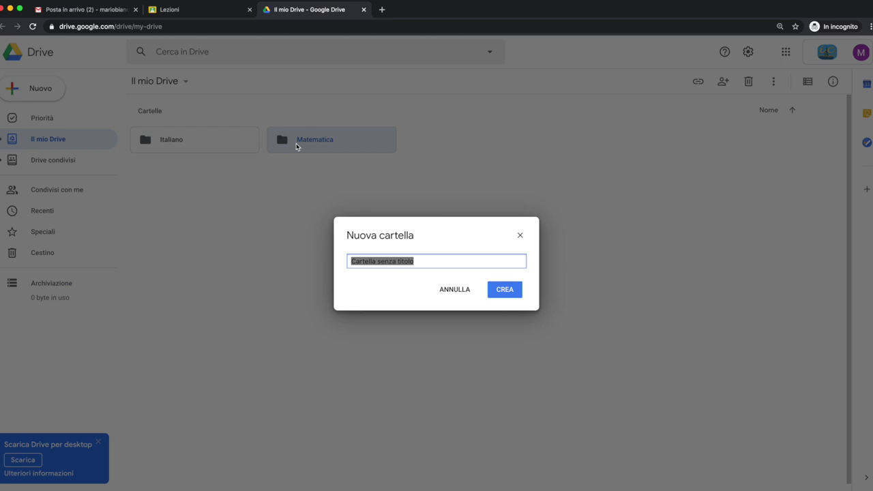
type("Tesi")
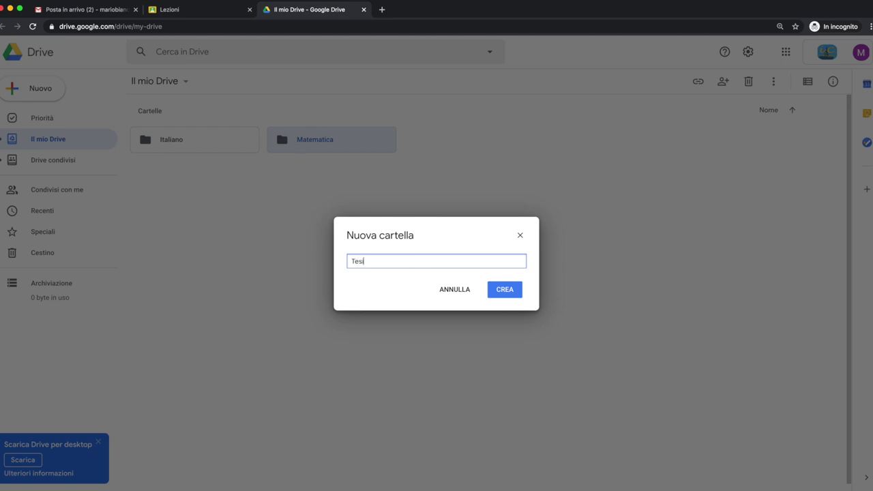
type("na Esame di Stato")
left_click(510, 298)
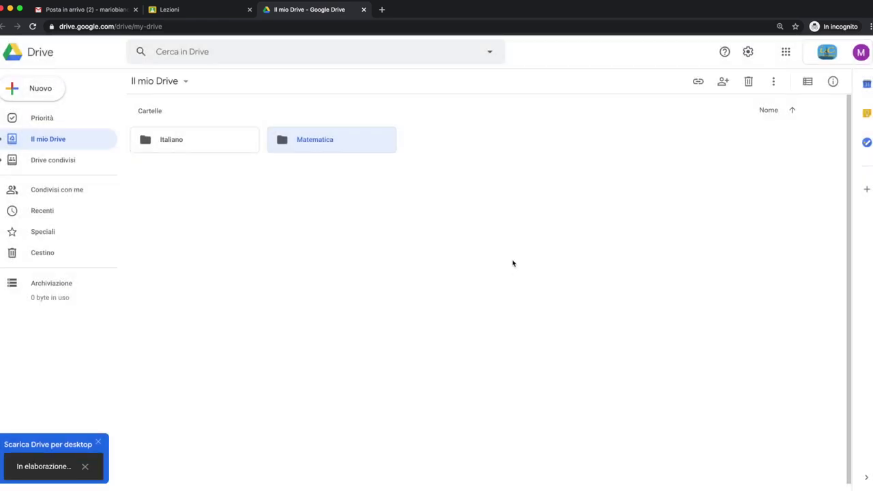
left_click(200, 145)
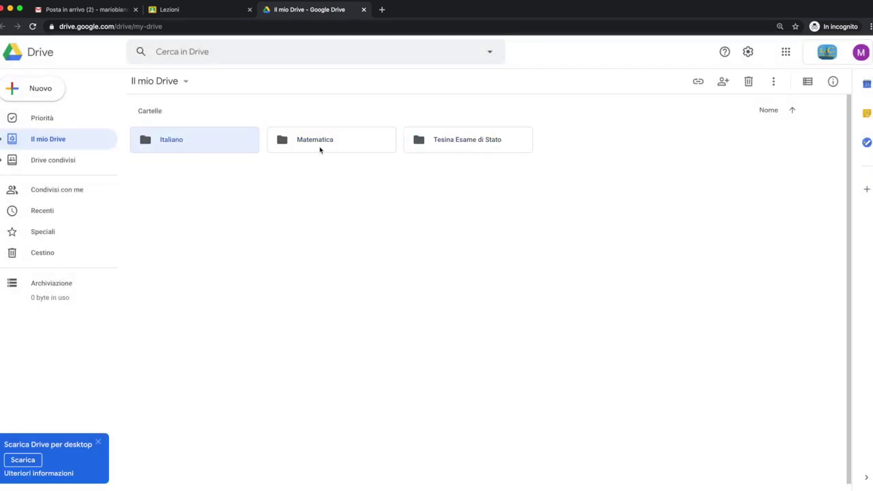
left_click(321, 149)
Switch the Drive folder display to the detailed list view
left_click(182, 142)
left_click(808, 82)
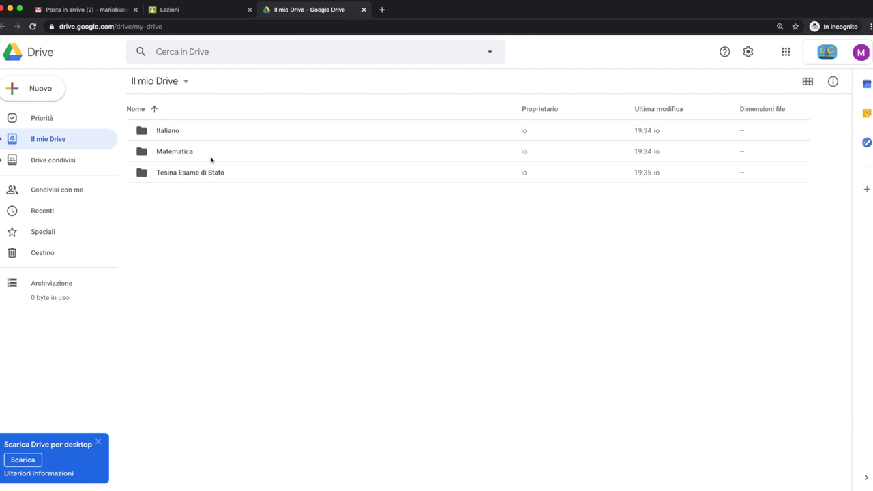
left_click(807, 81)
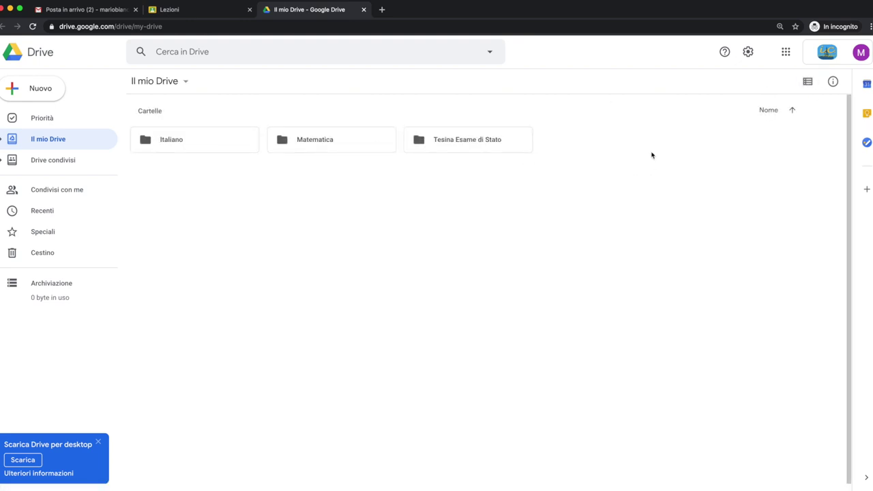
left_click(809, 82)
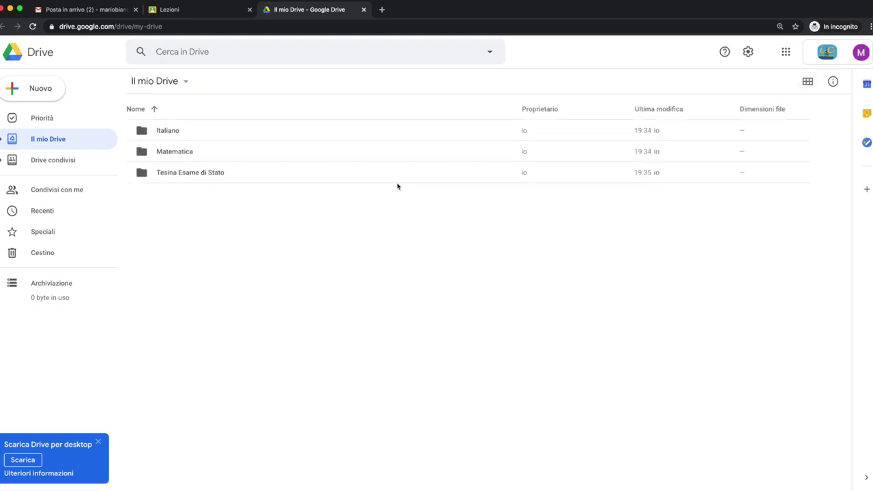
Colour the Italiano folder green and the Matematica folder yellow
left_click(169, 135)
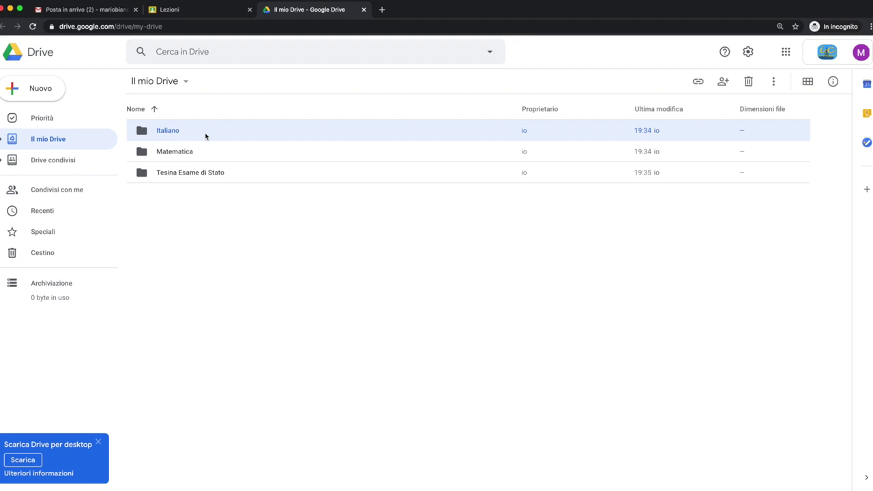
left_click(775, 82)
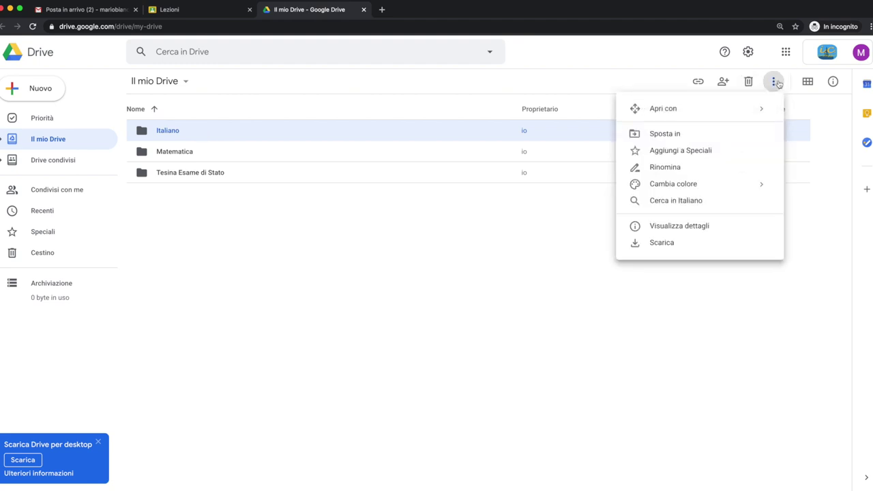
mouse_move(706, 189)
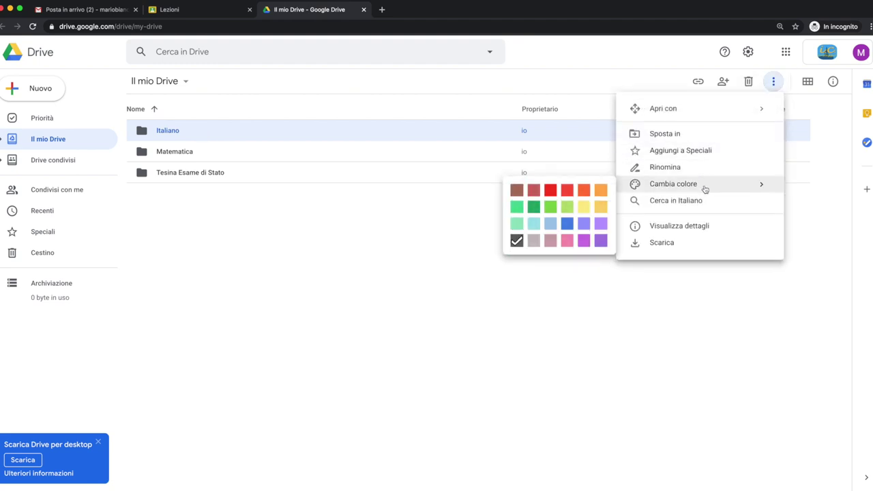
left_click(517, 208)
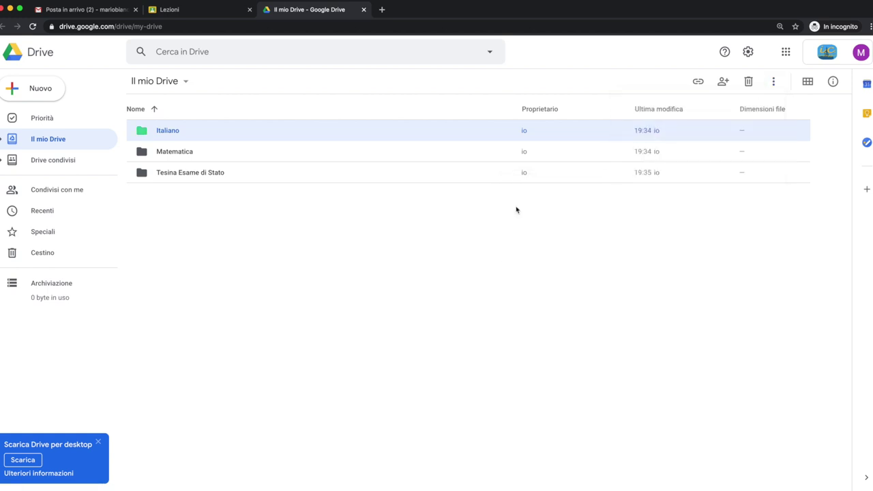
left_click(234, 152)
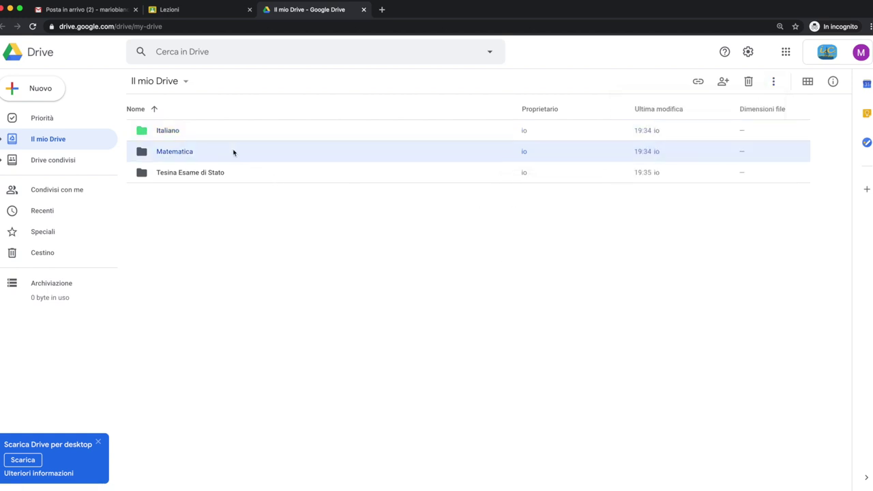
left_click(774, 81)
mouse_move(750, 183)
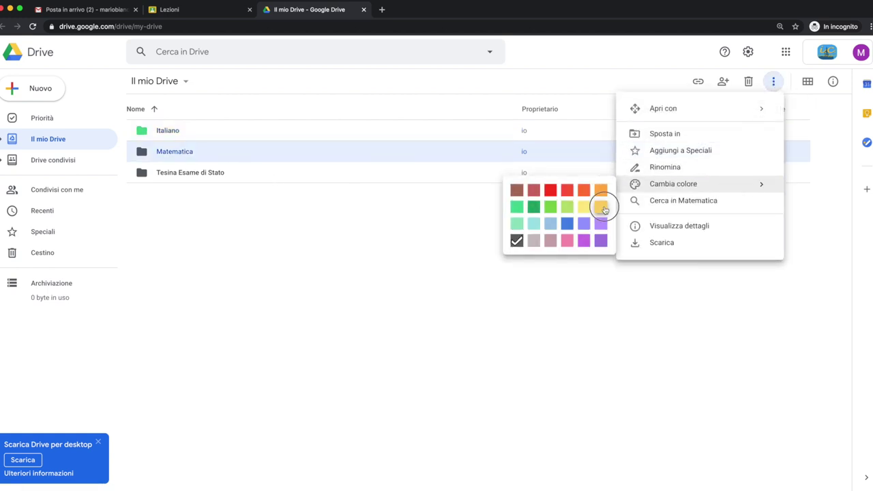
left_click(600, 208)
Colour the Tesina Esame di Stato folder red
left_click(212, 173)
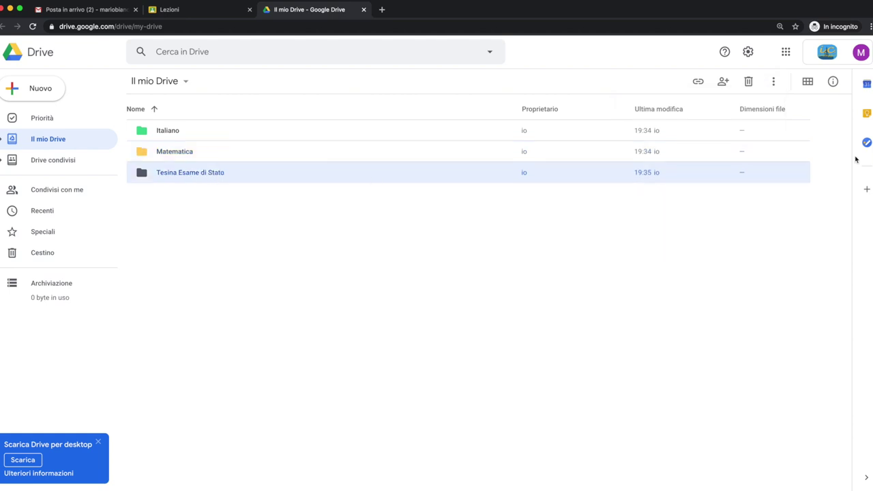
left_click(773, 81)
mouse_move(709, 185)
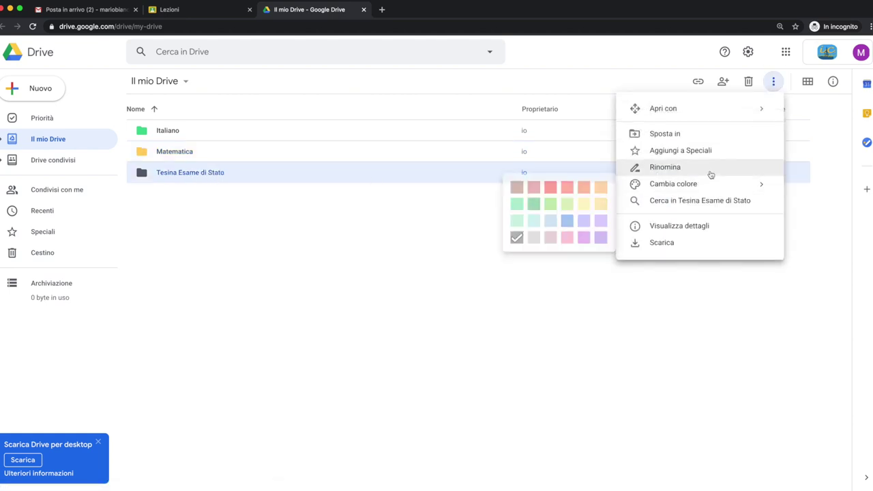
left_click(551, 190)
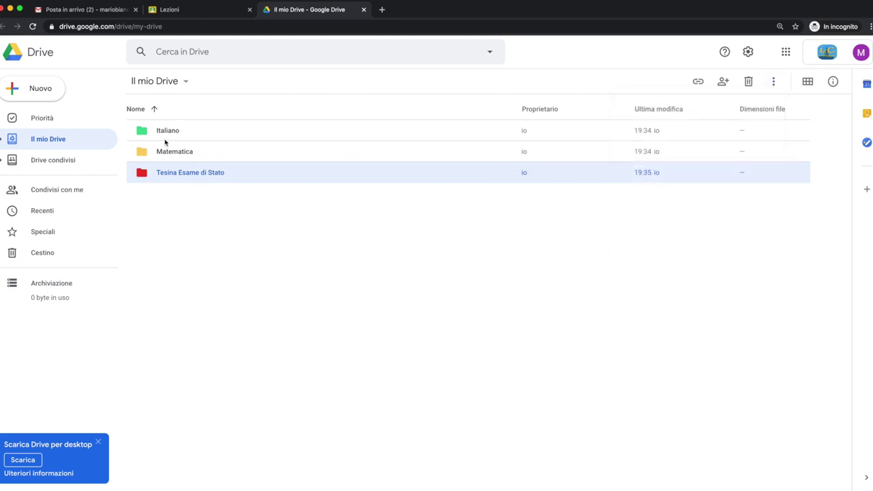
Check the Italiano folder's right-click actions, then select Tesina Esame di Stato
left_click(185, 133)
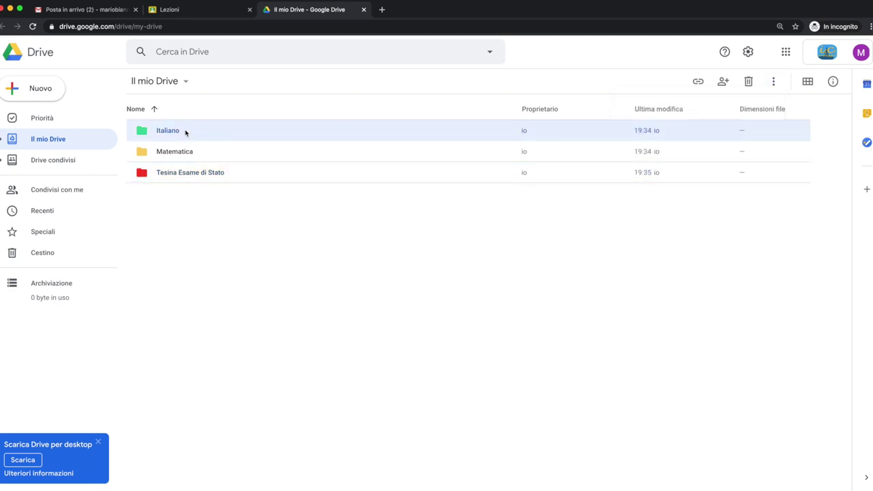
right_click(185, 133)
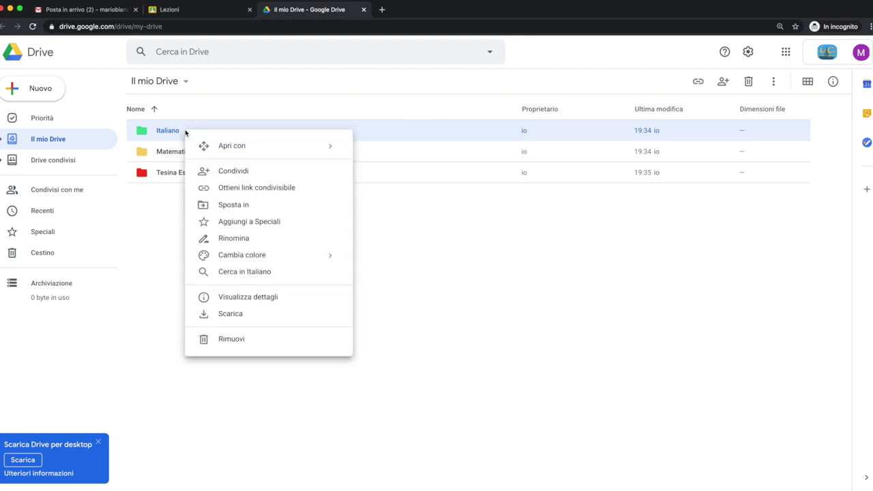
left_click(413, 240)
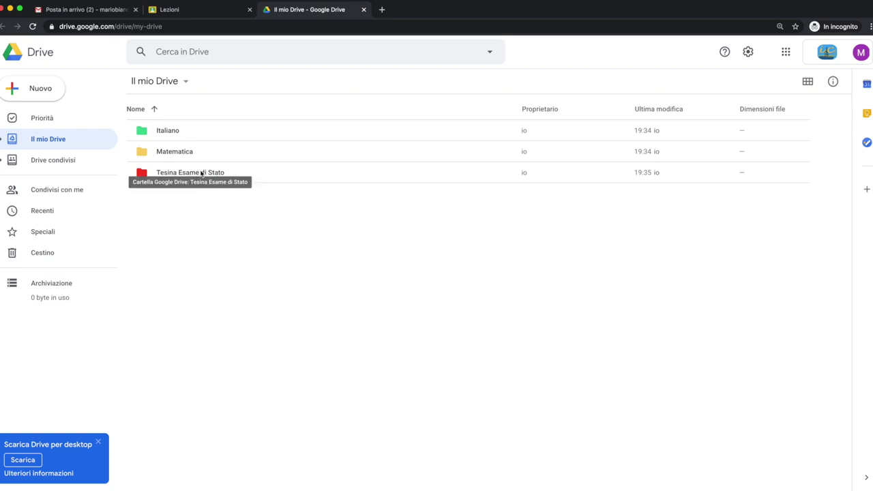
left_click(188, 175)
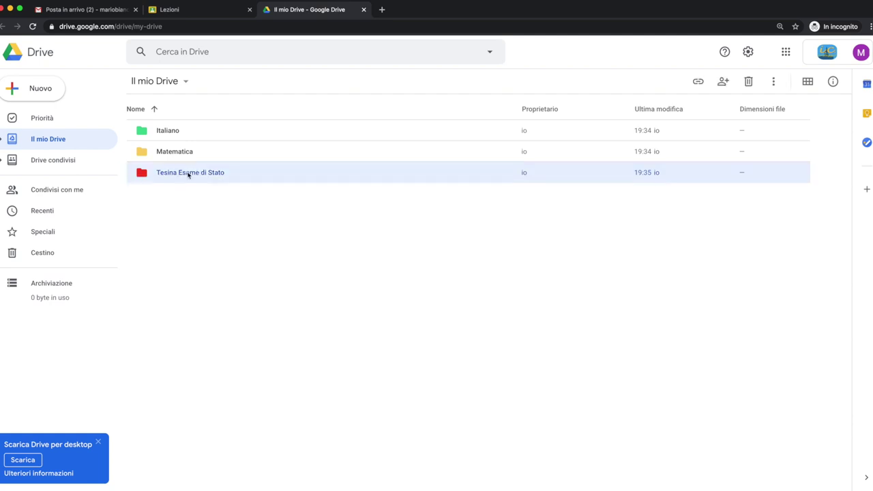
Open the Tesina Esame di Stato folder and create a new Google Slides presentation there
double_click(201, 175)
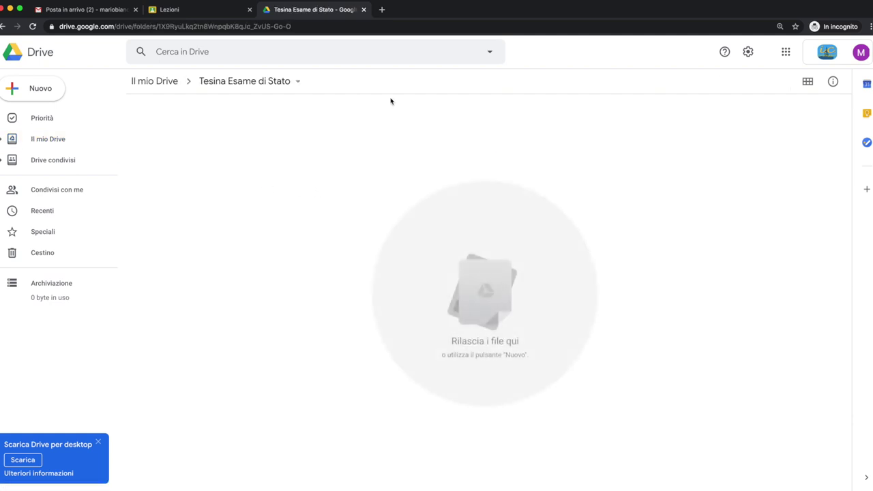
left_click(26, 89)
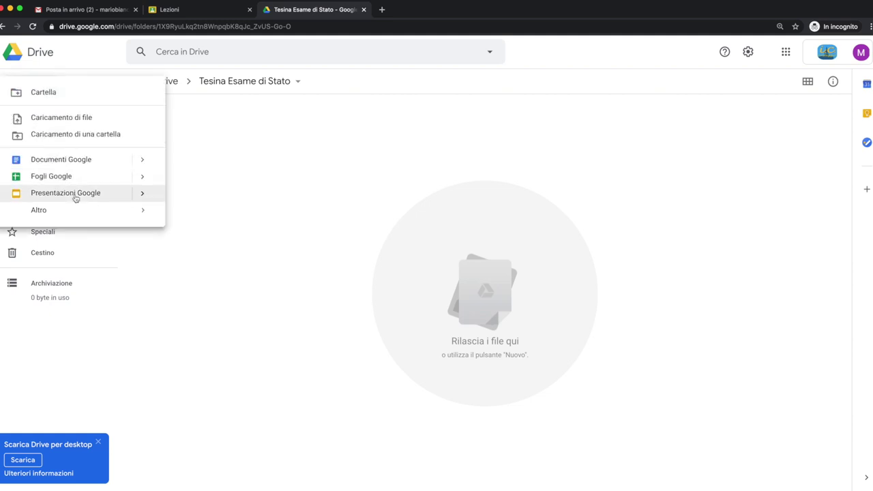
left_click(272, 197)
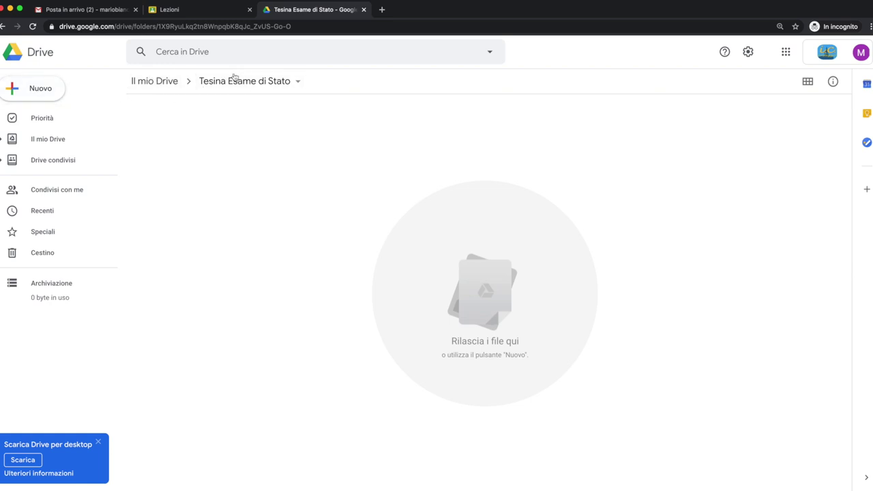
left_click(38, 89)
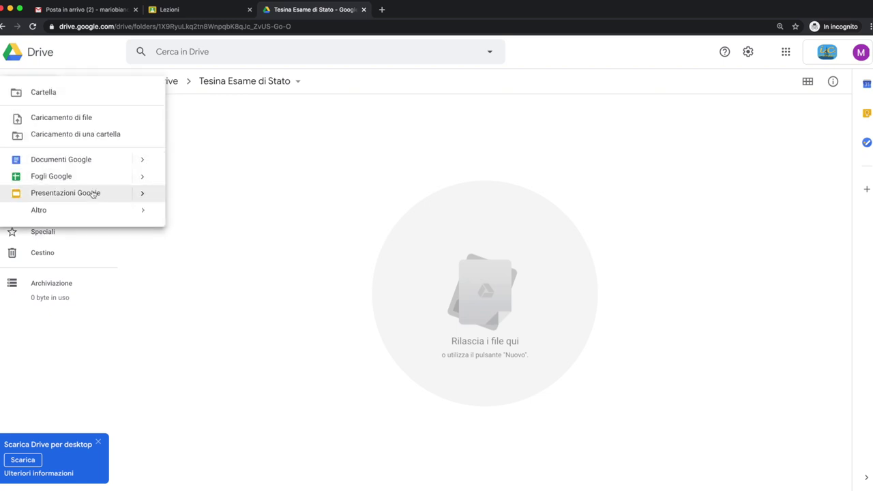
left_click(71, 195)
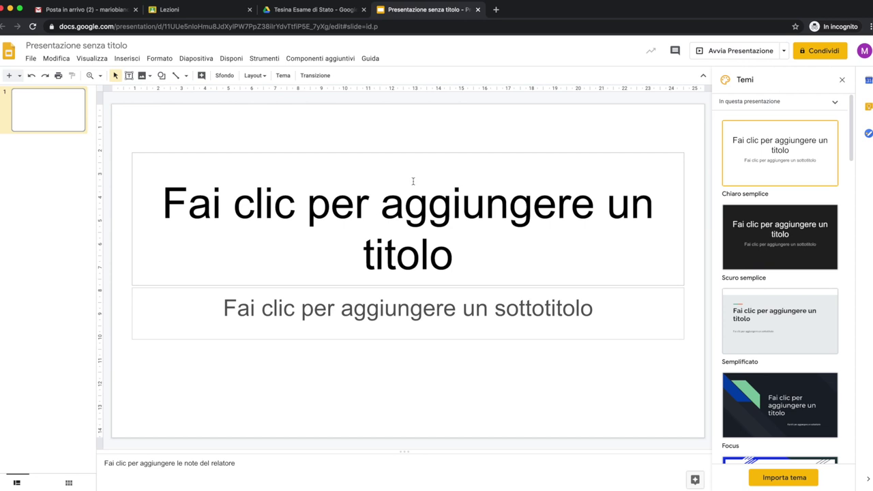
Apply the Scuro semplice theme, then switch the presentation to the Shift theme
left_click(774, 228)
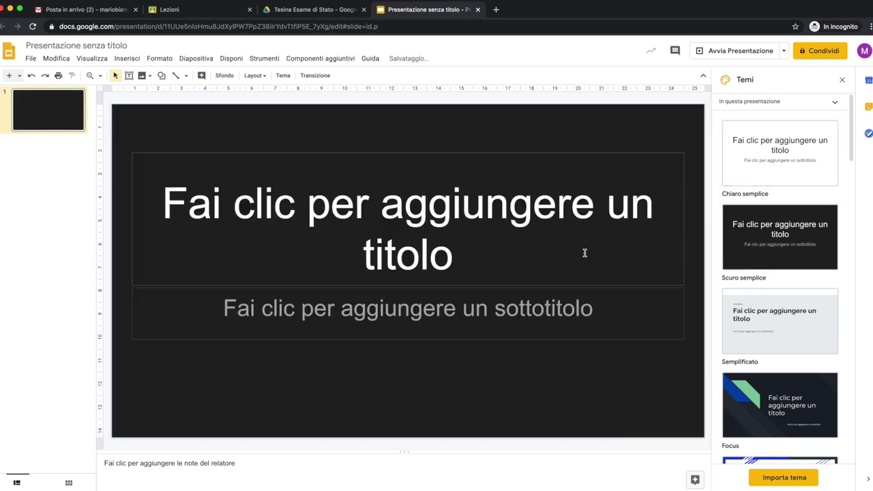
scroll(785, 298, "down", 3)
left_click(783, 283)
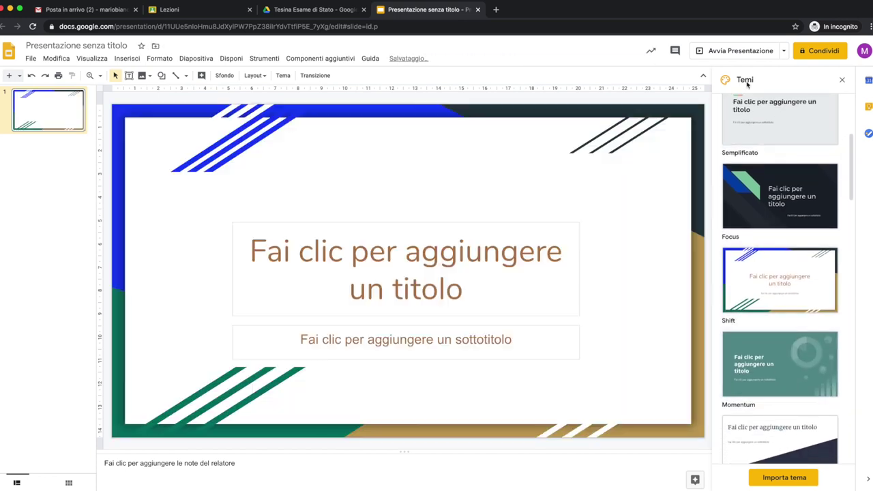
Fill the title and subtitle with placeholder text, add a second slide, and close the presentation
left_click(395, 262)
type("hjghjghj")
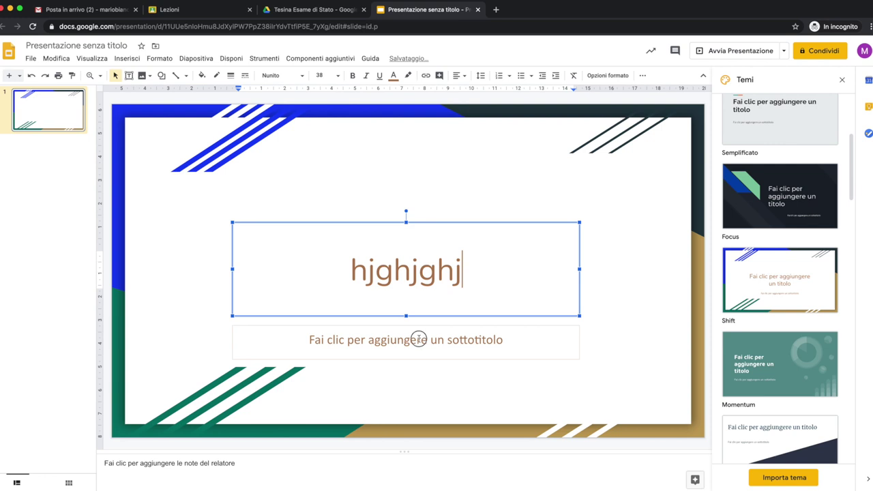
left_click(419, 339)
type("ghjghjghjghj")
key("Escape")
key("Escape")
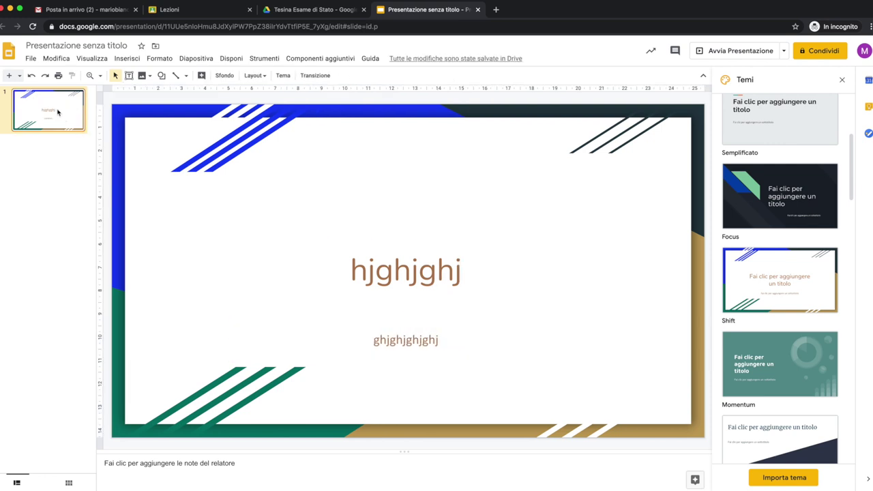
left_click(9, 76)
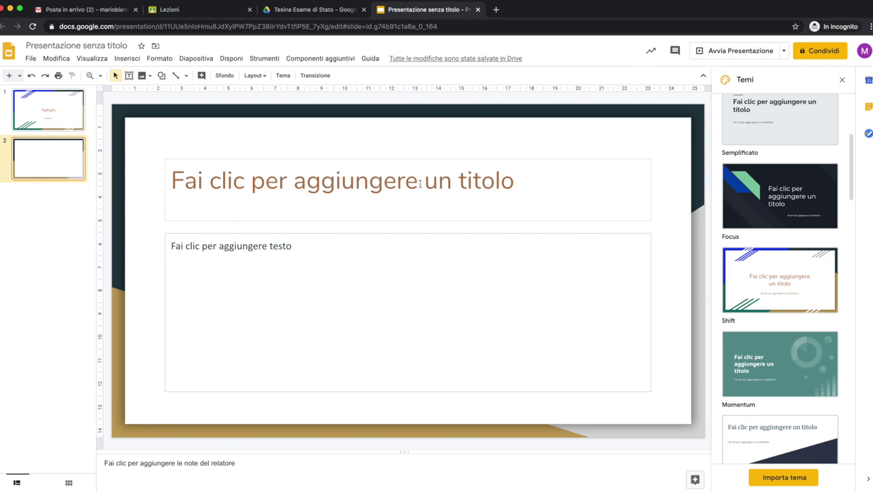
left_click(477, 10)
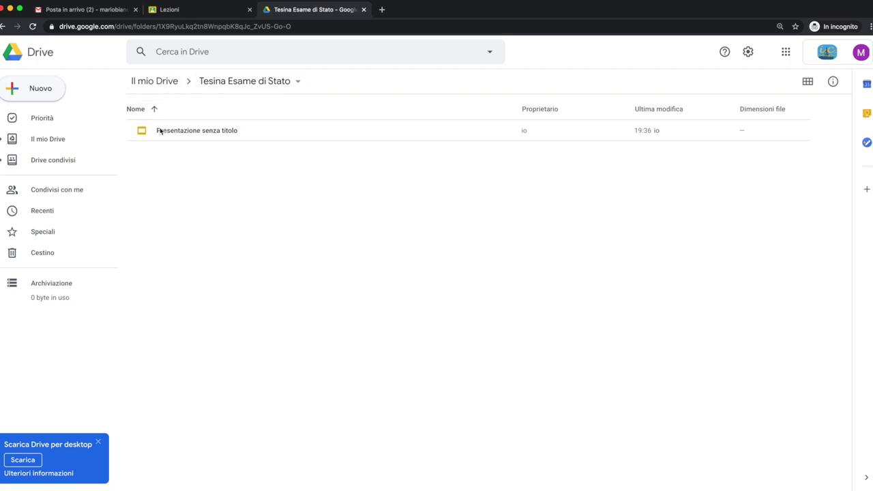
Rename the untitled presentation to 'Tesina per esame'
left_click(201, 131)
right_click(202, 131)
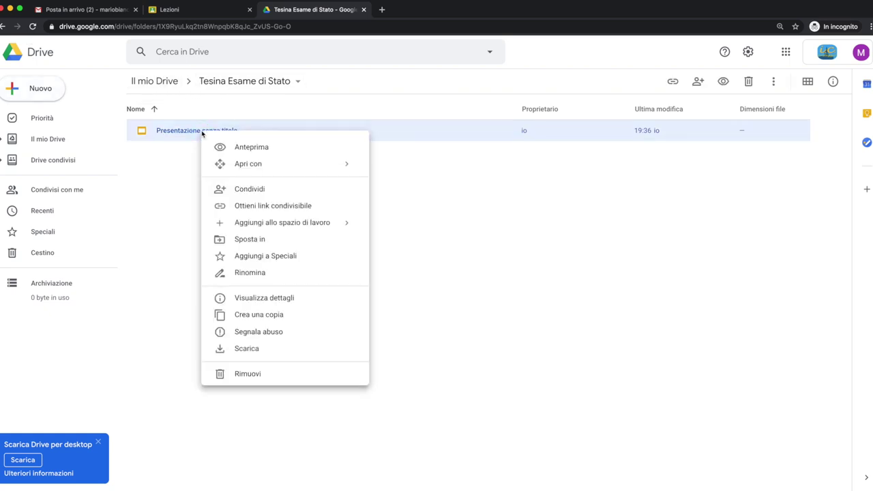
left_click(269, 273)
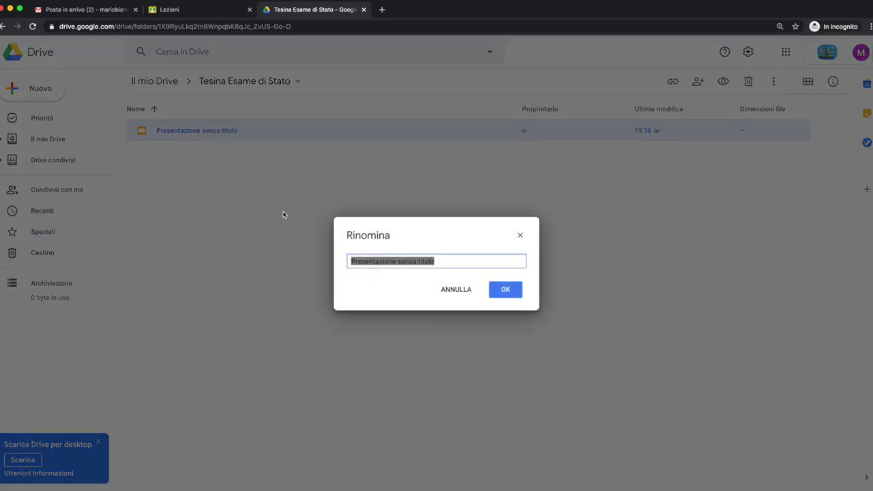
type("Tesina per esame")
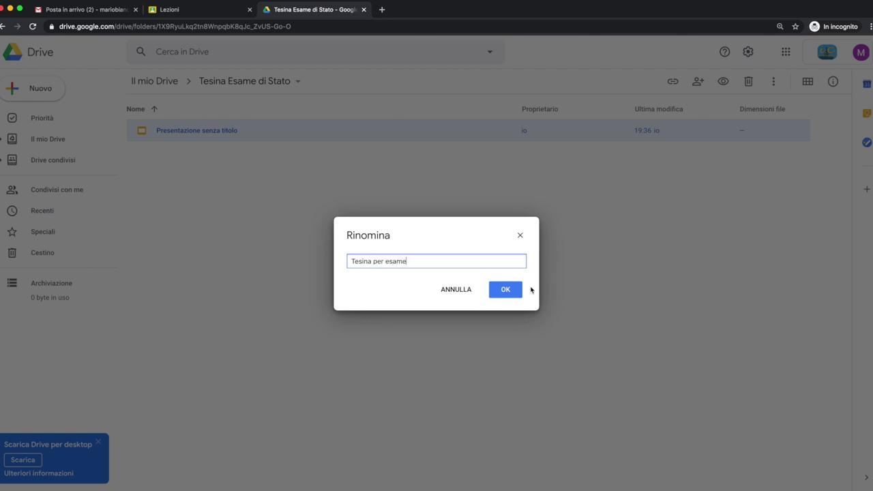
left_click(512, 295)
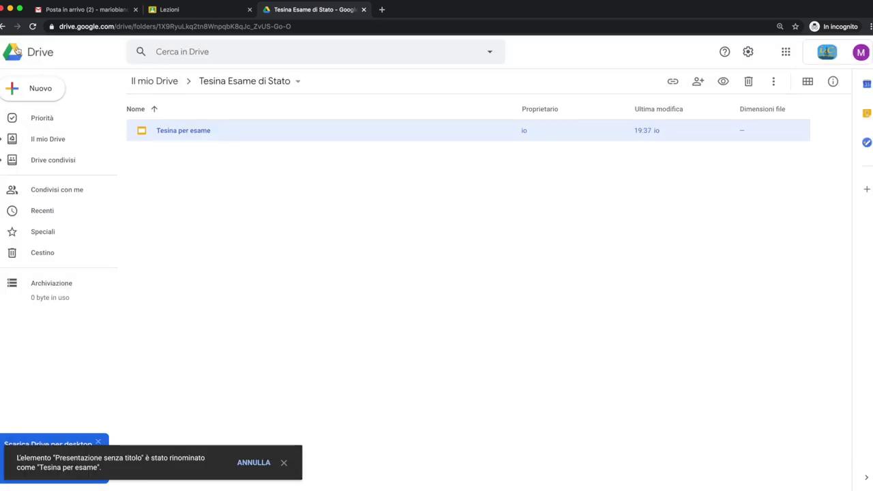
Go back to Il mio Drive, briefly reopening the Tesina Esame di Stato folder along the way
left_click(40, 53)
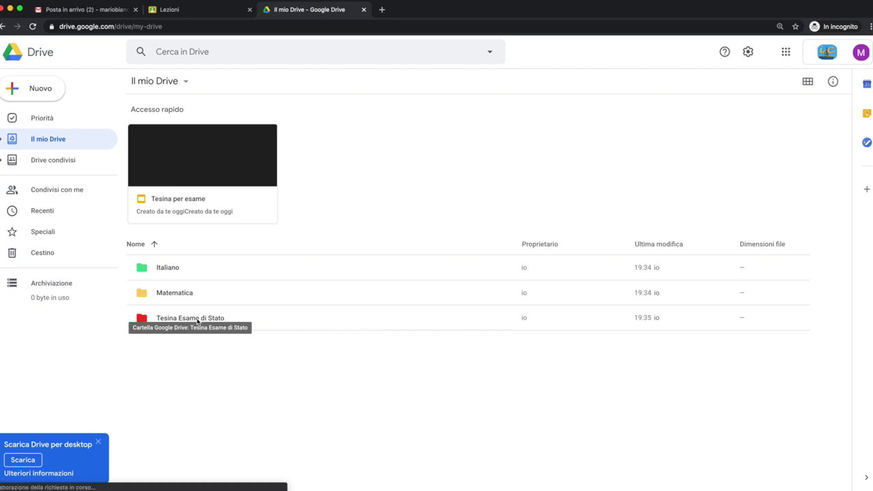
double_click(175, 321)
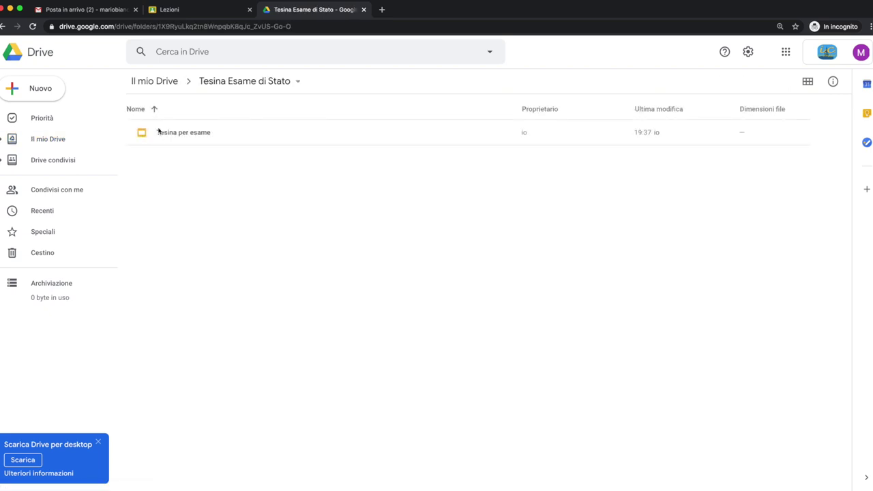
left_click(4, 27)
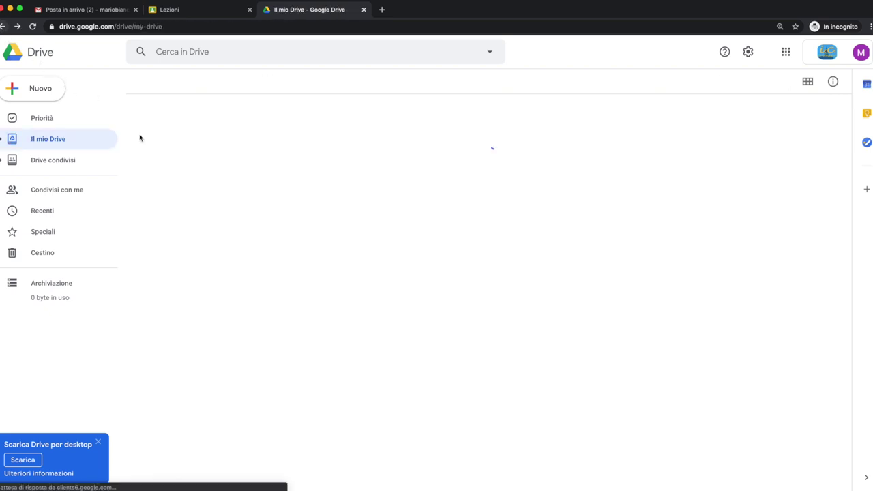
Open the Italiano folder and start a new Google Docs document there from Nuovo
double_click(174, 268)
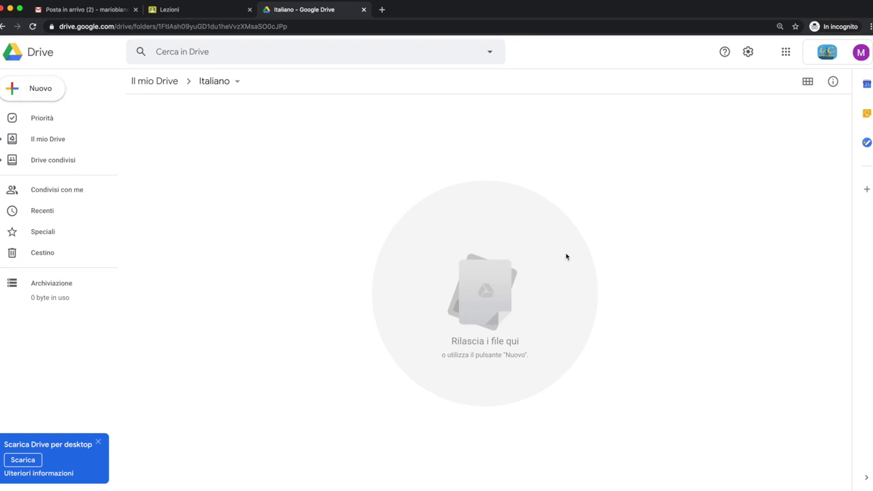
left_click(38, 88)
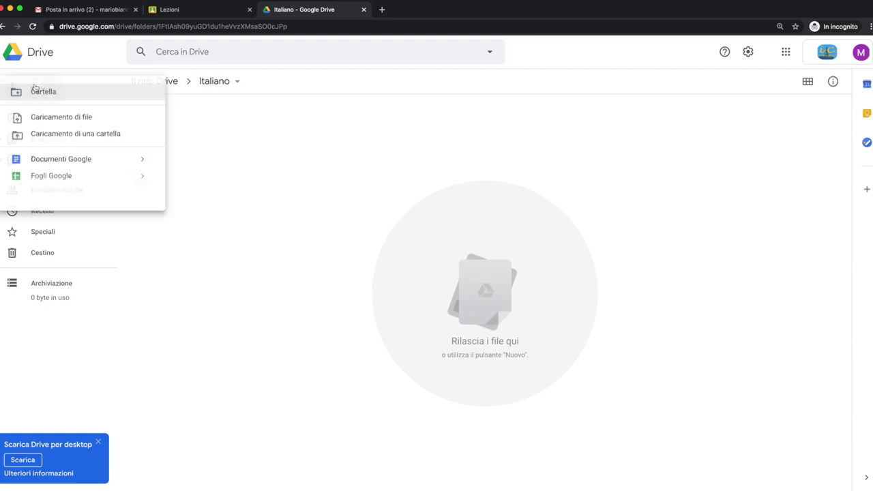
left_click(83, 161)
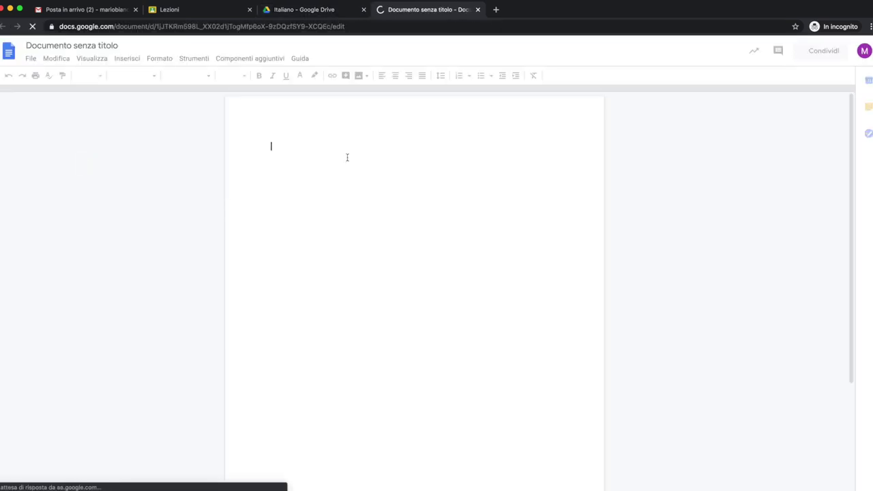
Type four lines of placeholder 'dfg' text into the document, then close it
type("dfgdfgdfggdfgdfgdfg")
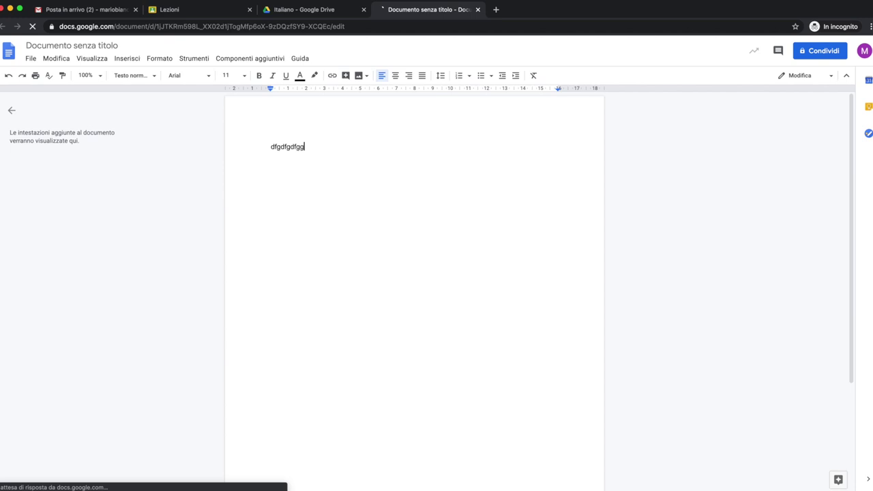
key("Return")
type("dfgdfgdfg")
key("Return")
type("dfgdfgdfgfdg")
key("Return")
type("dfgdfgdfgdfg")
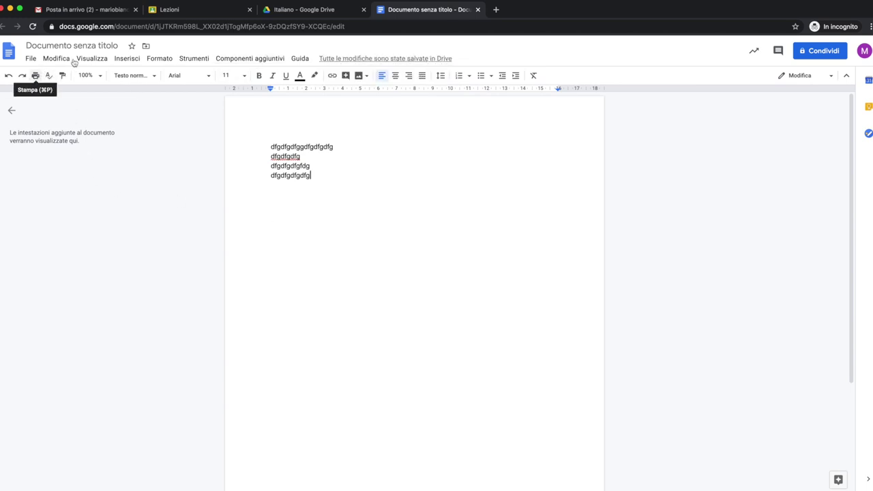
left_click(477, 10)
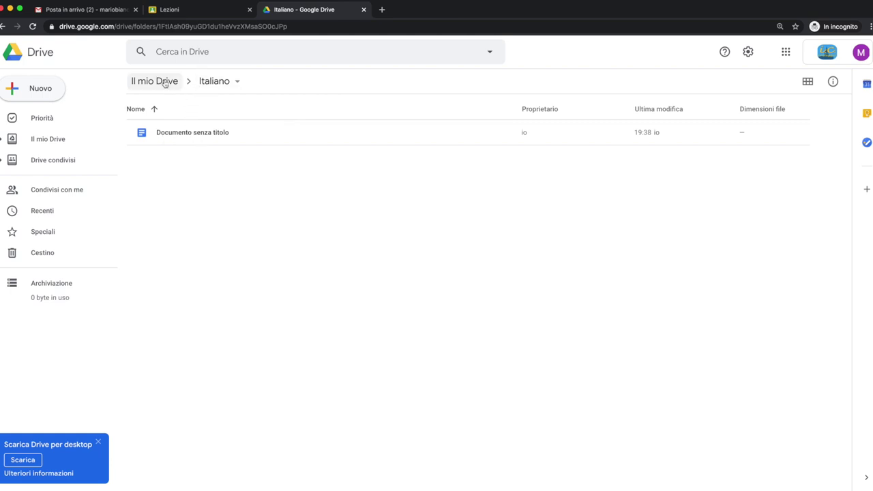
Rename Documento senza titolo to 'Riassunto di Storia pag. 25' and return to Il mio Drive
left_click(179, 133)
right_click(179, 133)
left_click(250, 274)
type("Riassunto di Storia pag. 25")
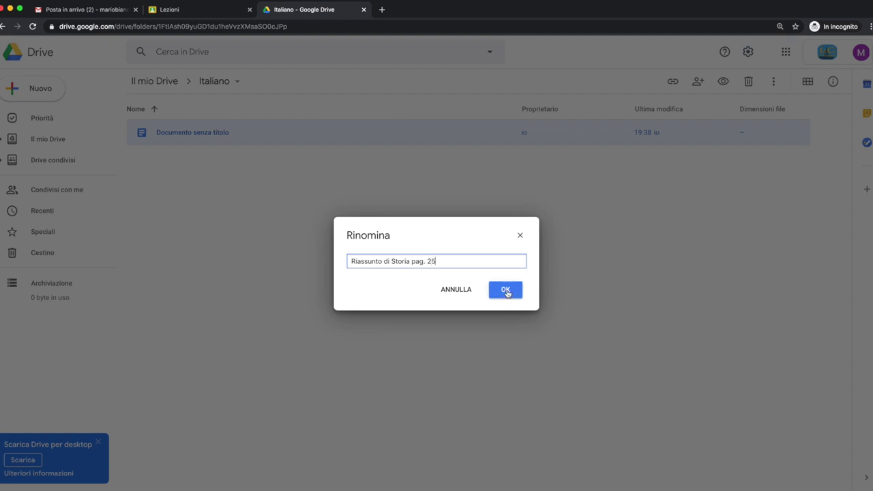
left_click(505, 289)
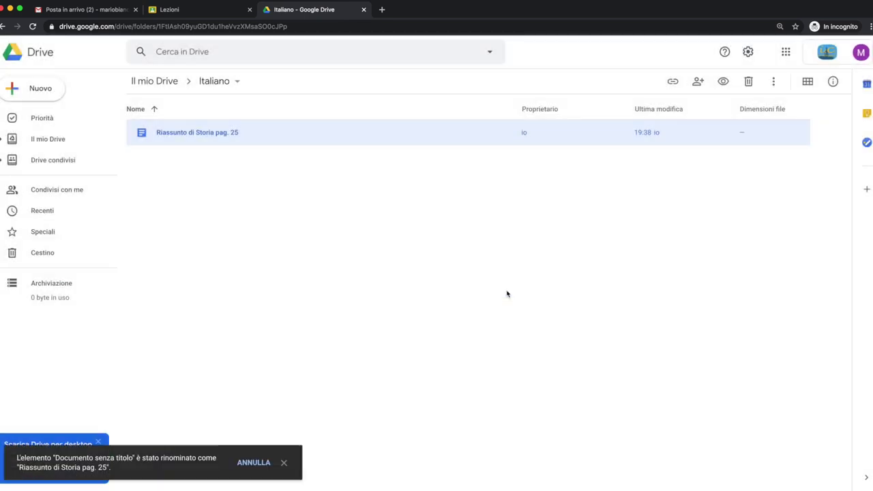
left_click(38, 54)
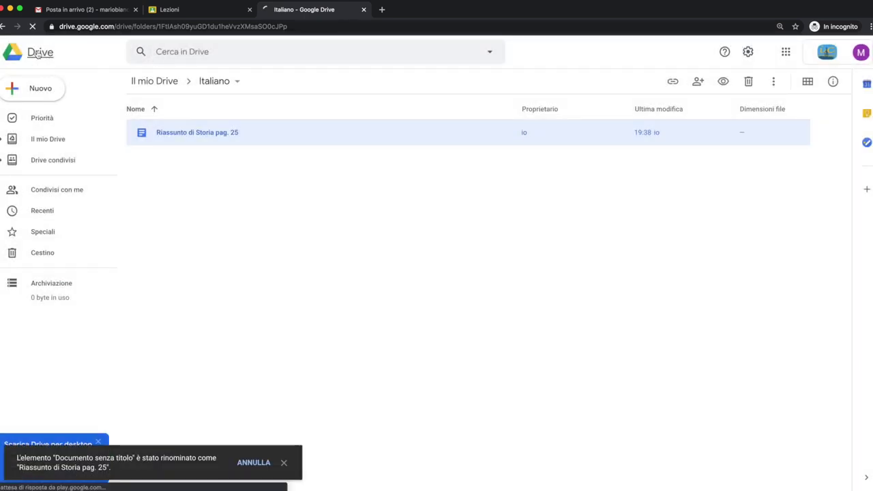
In the Matematica folder, create a new Google Jamboard through Nuovo > Altro
double_click(177, 294)
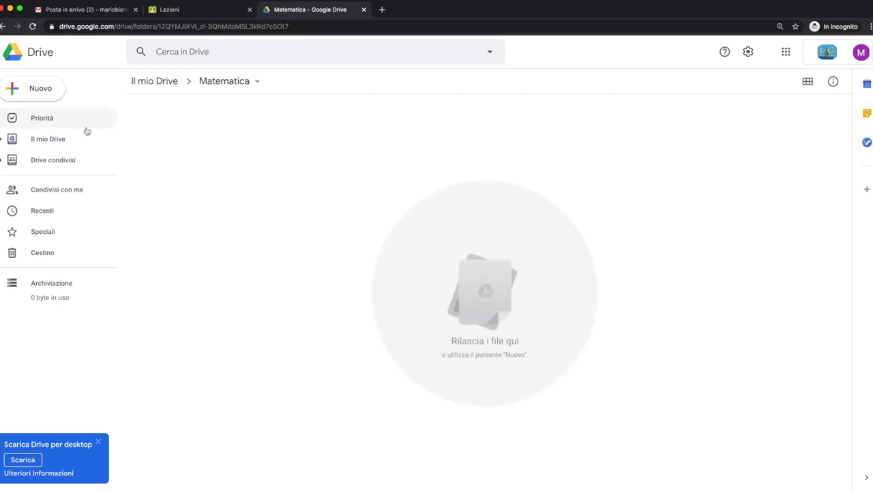
left_click(38, 89)
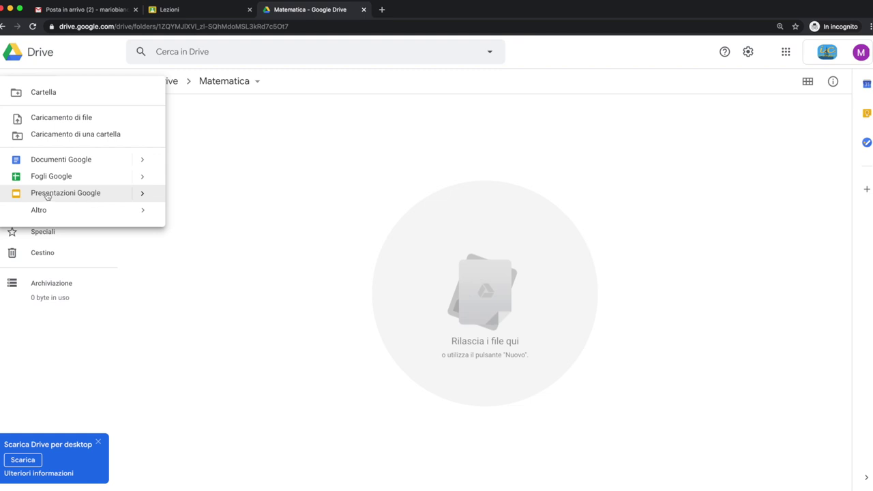
mouse_move(39, 212)
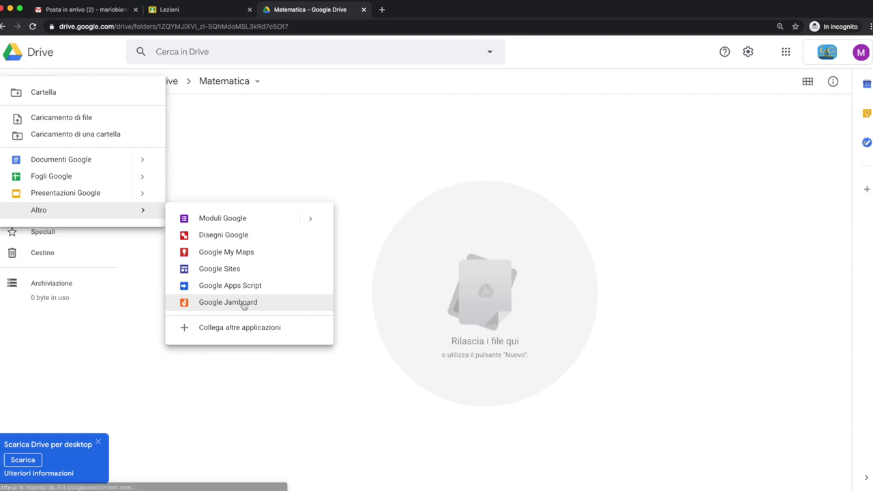
left_click(241, 303)
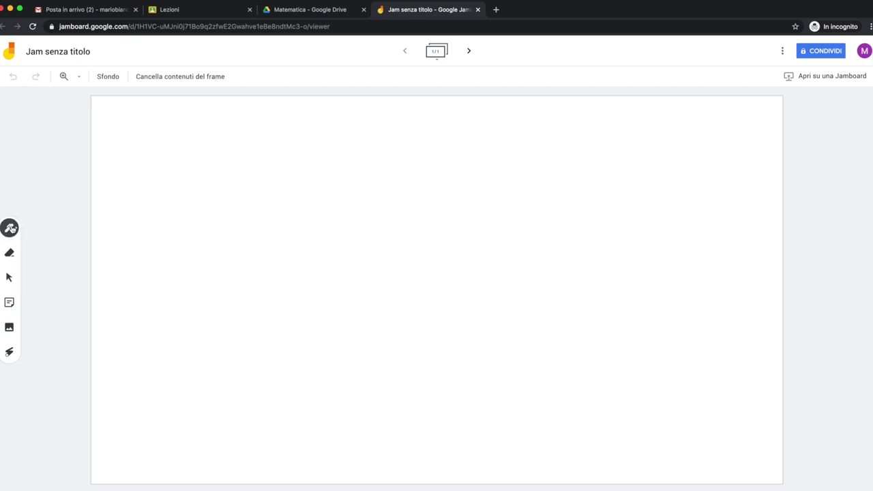
Set the freehand pen to the Pennello brush in Giallo yellow
right_click(11, 228)
left_click(17, 229)
left_click(17, 228)
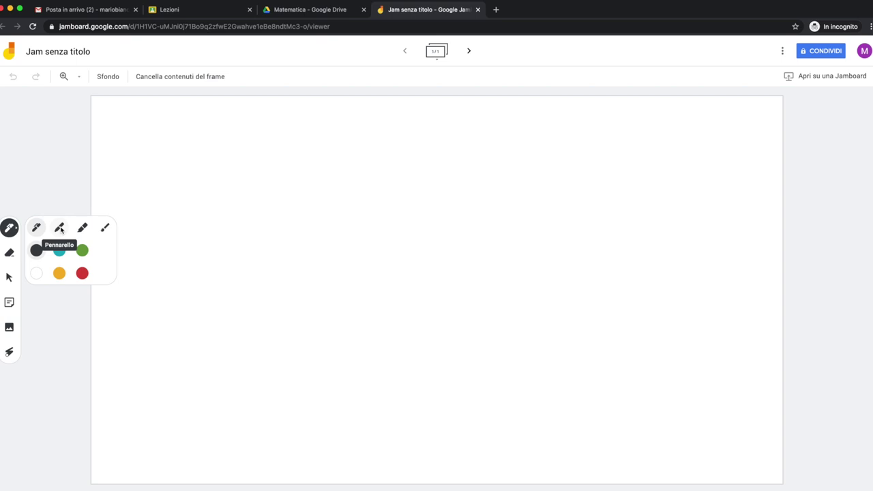
left_click(104, 229)
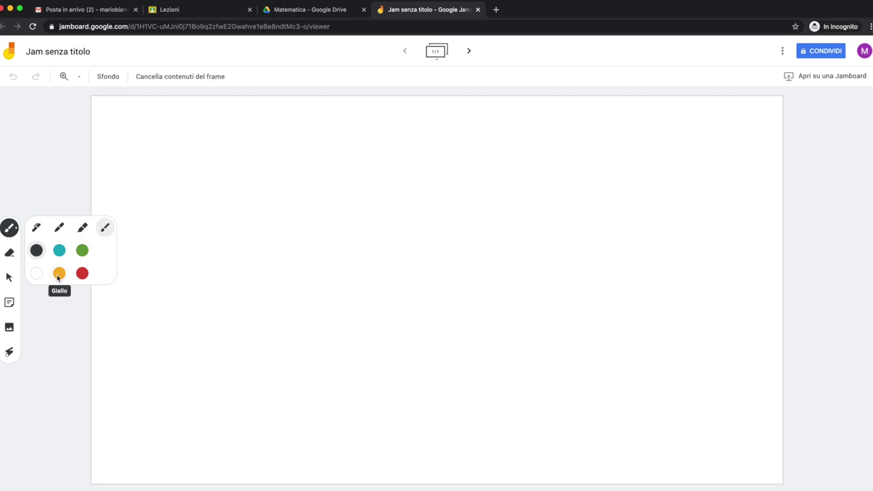
left_click(59, 274)
Hand-write CIAO across the frame, then close the jam
mouse_move(591, 205)
left_mouse_down()
mouse_move(319, 161)
mouse_move(403, 314)
left_mouse_up()
mouse_move(475, 256)
left_mouse_down()
mouse_move(442, 379)
mouse_move(511, 304)
mouse_move(567, 332)
mouse_move(572, 362)
left_mouse_up()
mouse_move(531, 323)
left_mouse_down()
mouse_move(674, 302)
mouse_move(607, 316)
left_mouse_up()
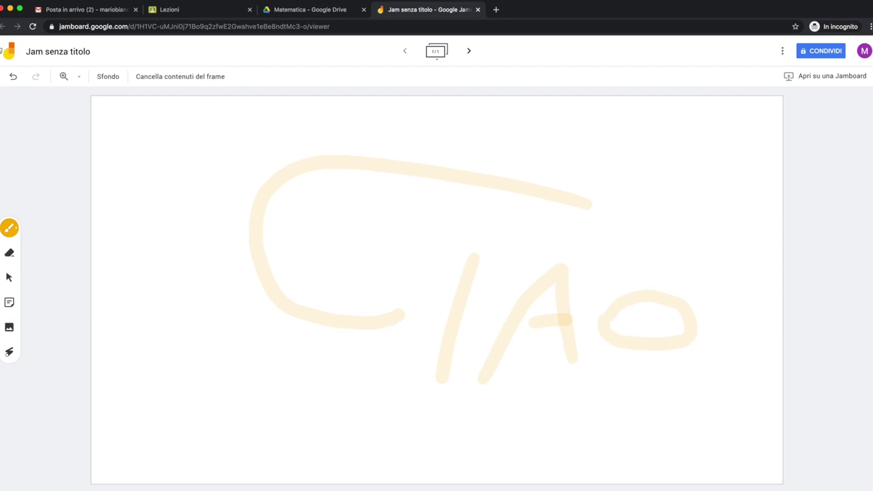
left_click(477, 10)
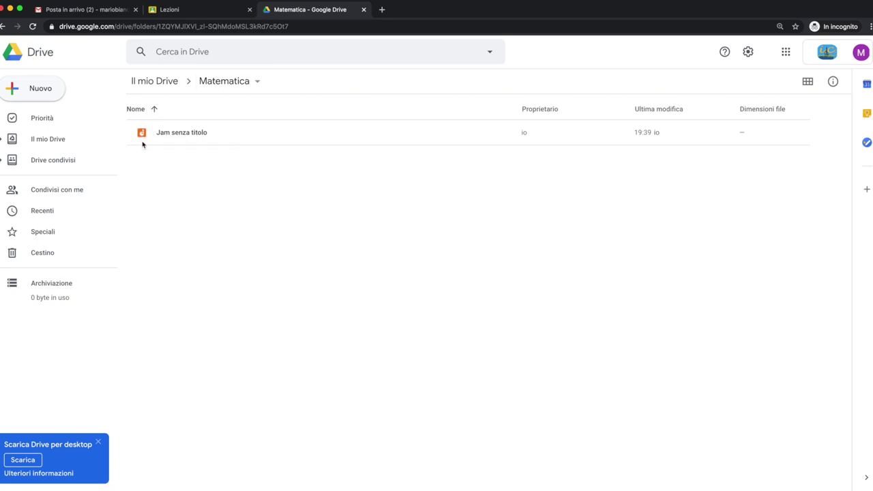
Rename Jam senza titolo to 'Lavagna per matematica'
right_click(185, 135)
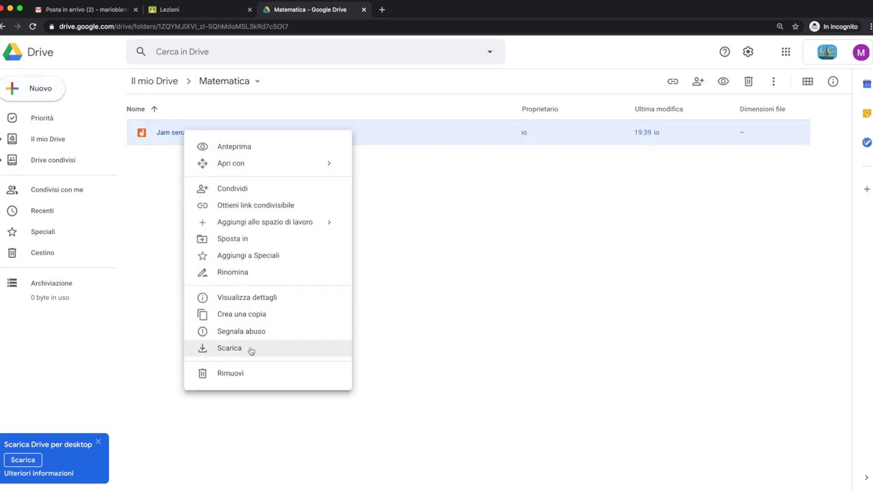
left_click(253, 274)
type("Lavag")
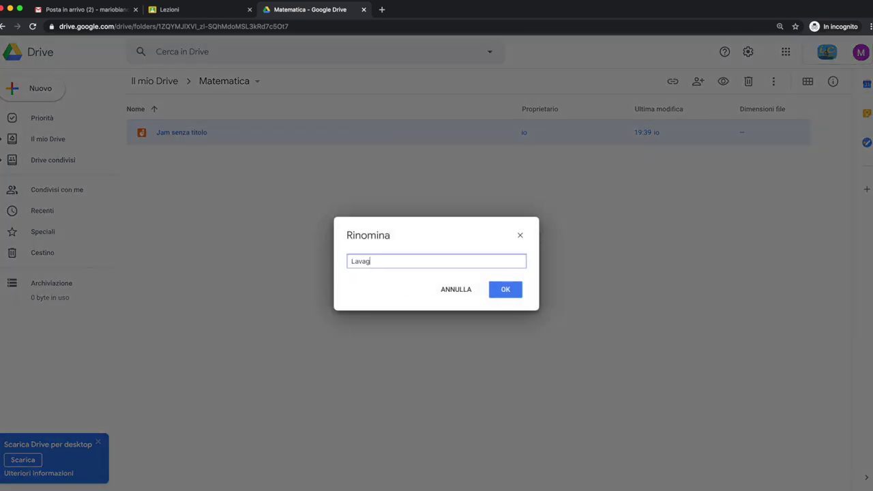
type("na per matematica")
key("Return")
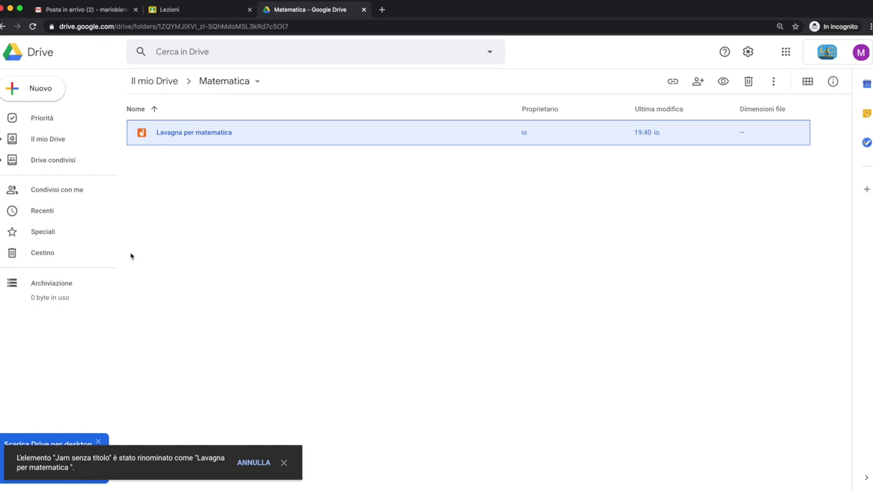
Create a new Google Drawings file through Nuovo > Altro > Disegni Google
left_click(41, 89)
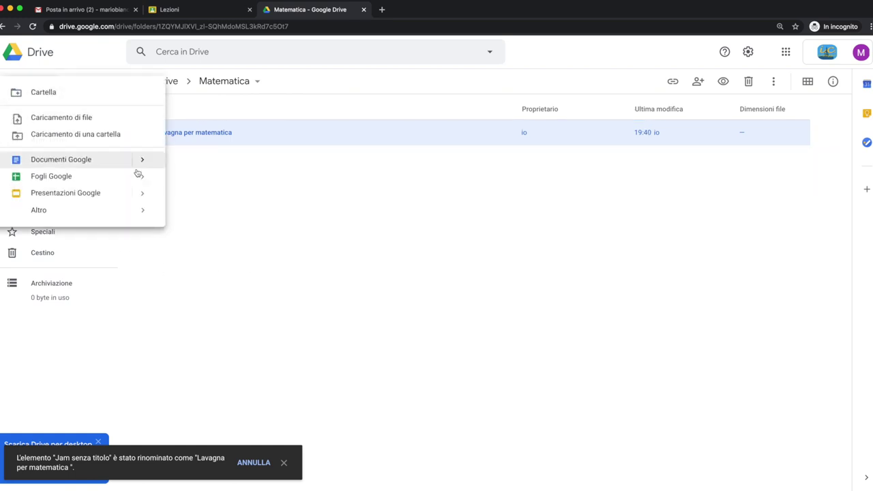
mouse_move(74, 209)
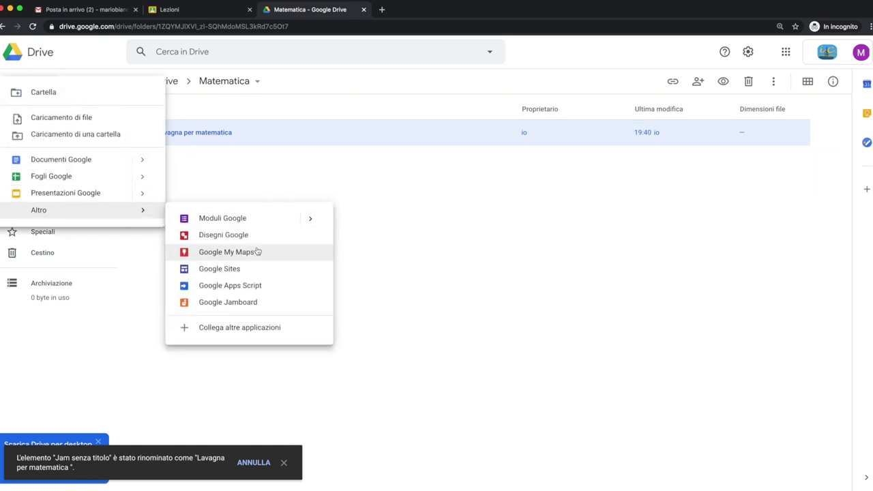
left_click(234, 236)
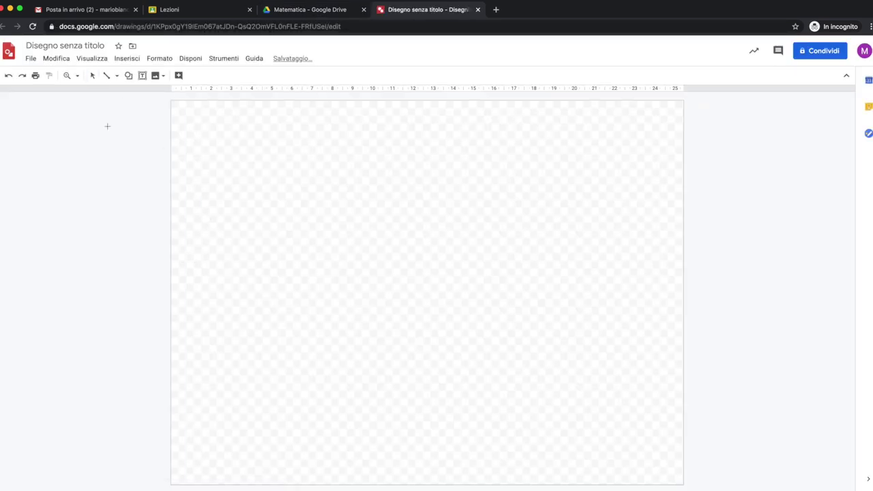
Draw a plain straight line across the top of the canvas
left_click(116, 76)
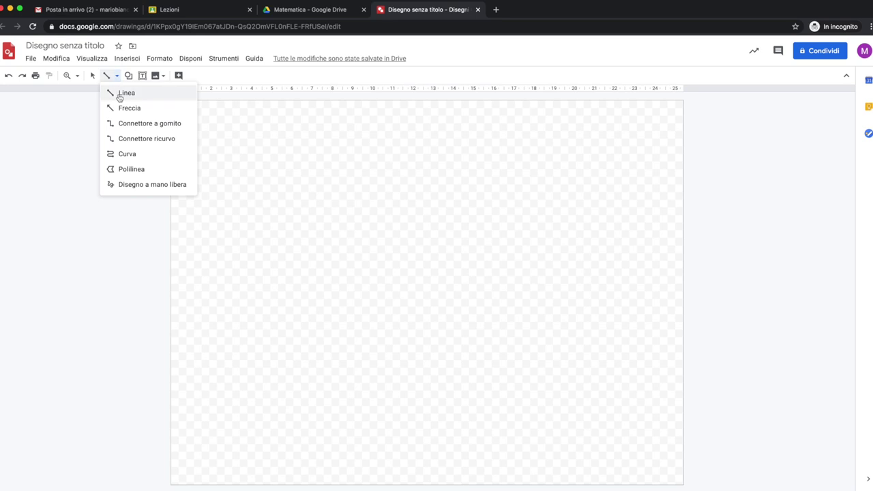
left_click(121, 92)
left_click_drag(195, 136, 564, 137)
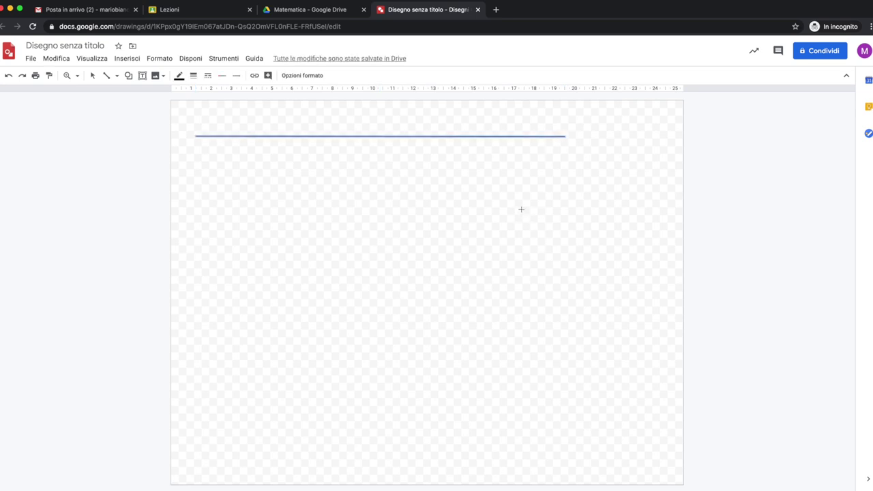
left_click(107, 77)
Draw two arrows, one across the upper canvas and one pointing down the middle
left_click(117, 77)
left_click(116, 78)
left_click(117, 77)
left_click(127, 108)
left_click_drag(214, 200, 568, 206)
left_click_drag(401, 230, 422, 404)
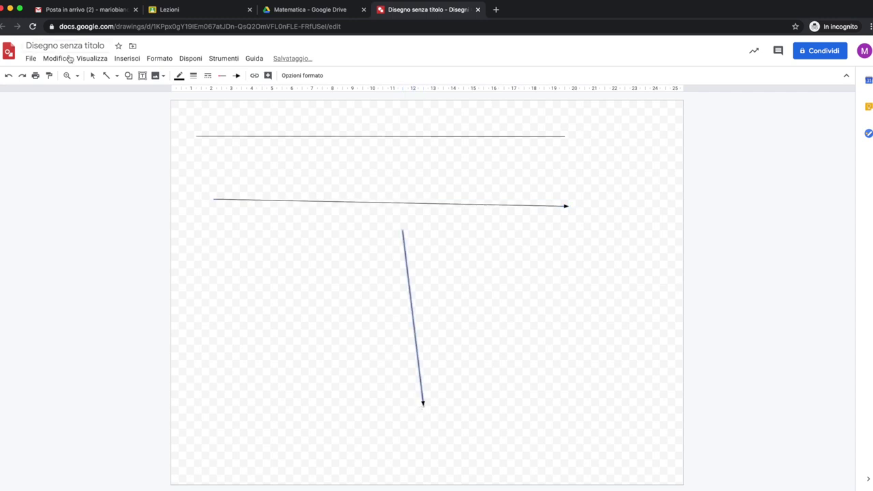
Add an elbow connector on the left and a curved arrow on the right
left_click(113, 77)
left_click(123, 123)
left_click_drag(211, 247, 314, 334)
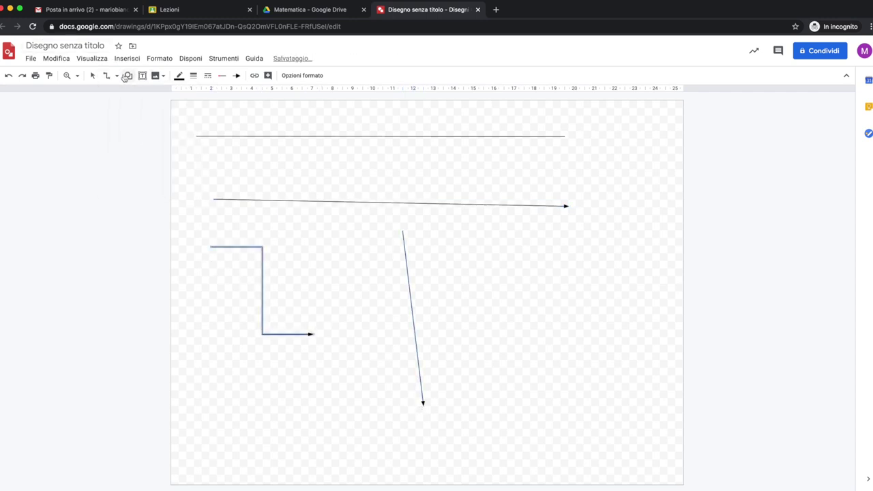
left_click(118, 76)
left_click(127, 153)
left_click(459, 254)
left_click(583, 312)
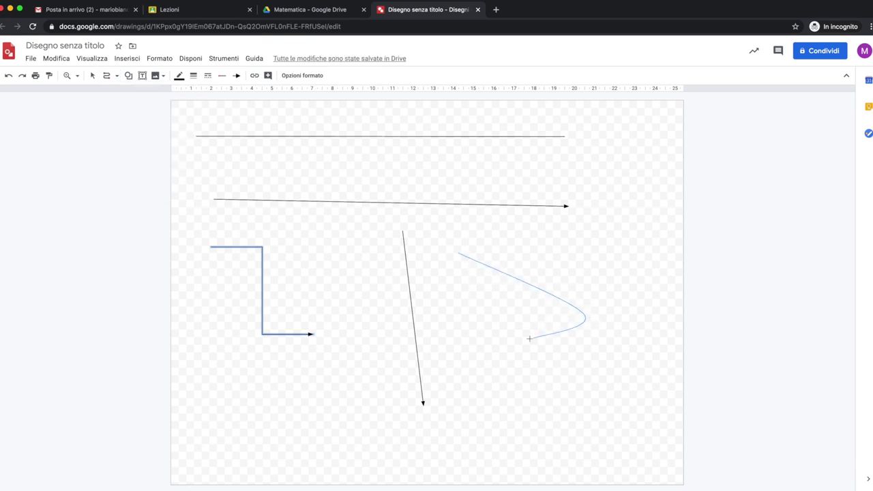
left_click(609, 402)
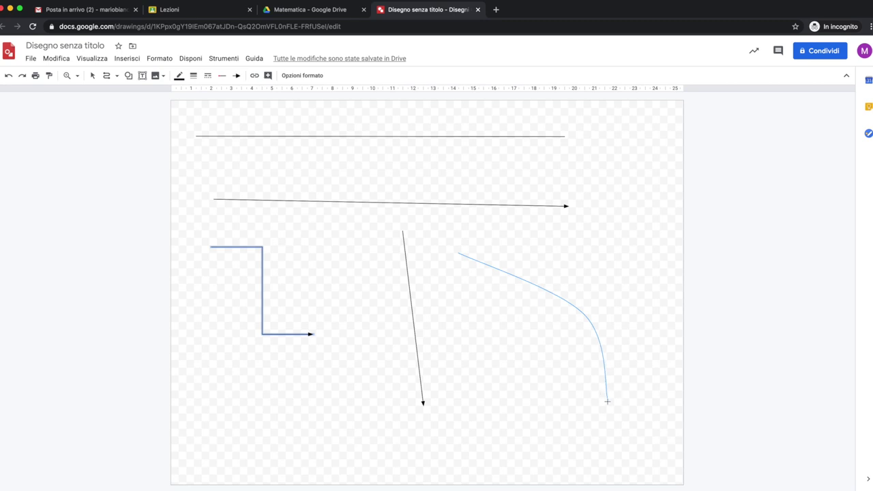
double_click(455, 289)
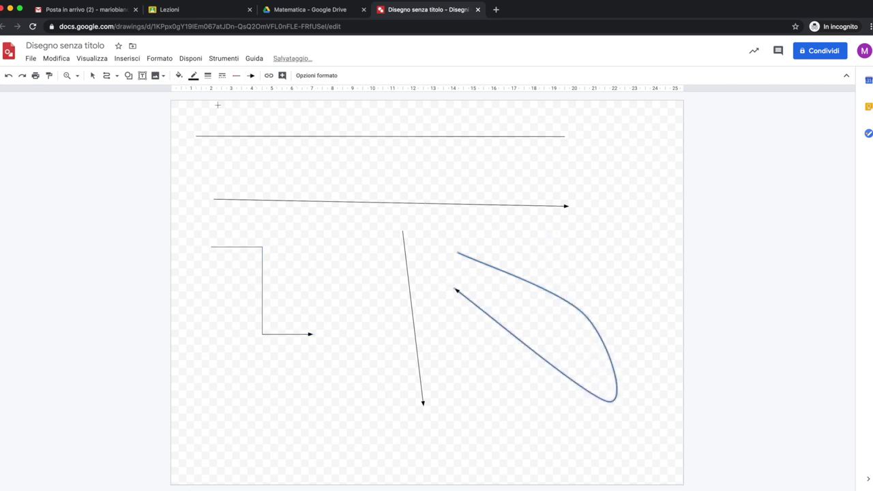
Draw a light blue rectangle over the centre of the canvas
left_click(129, 75)
mouse_move(148, 109)
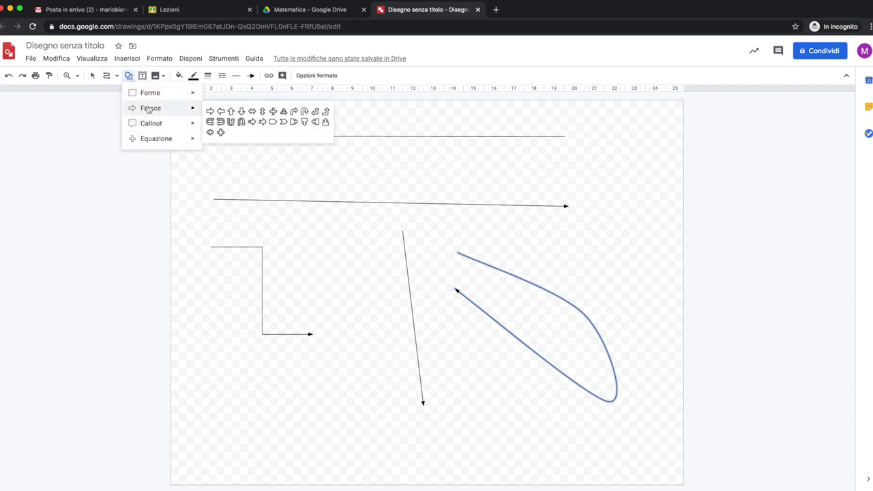
mouse_move(147, 93)
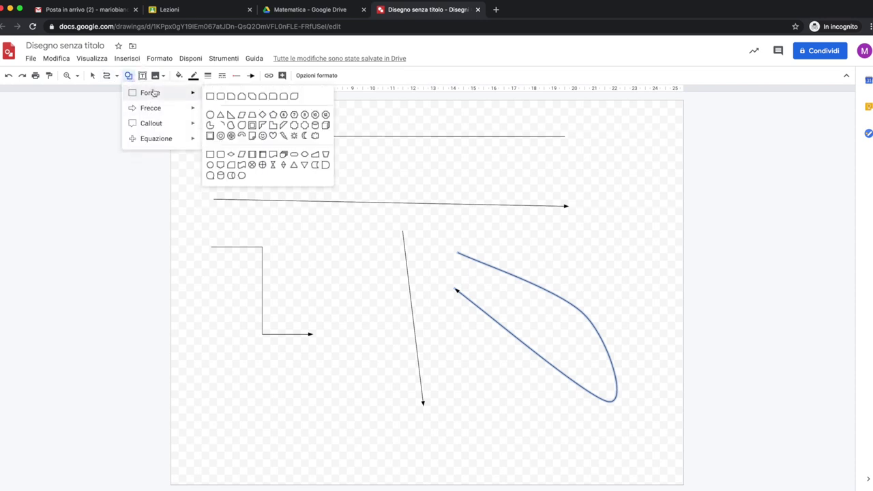
left_click(214, 98)
left_click_drag(250, 148, 534, 319)
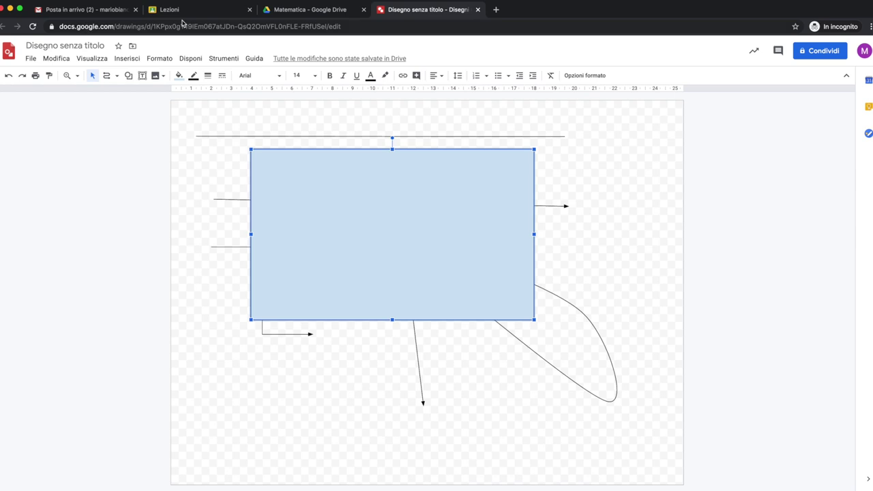
Close the drawing, then open Rinomina on Disegno senza titolo and confirm it unchanged
left_click(477, 9)
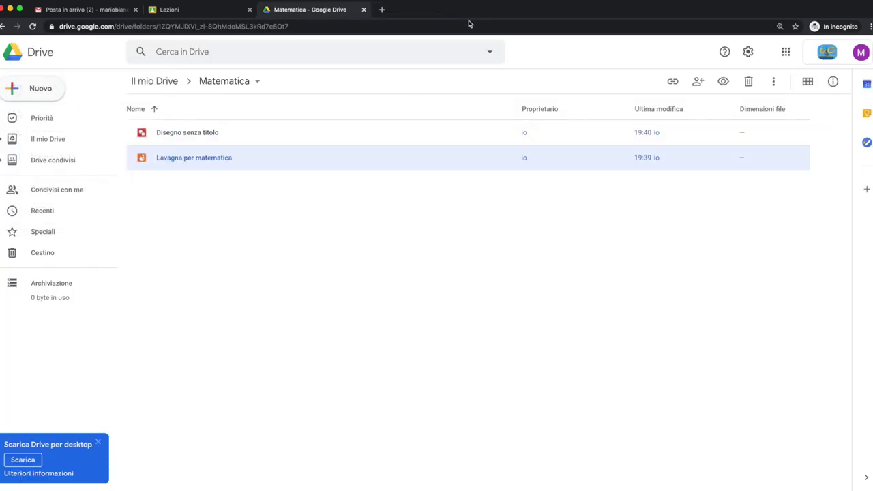
left_click(198, 135)
right_click(196, 136)
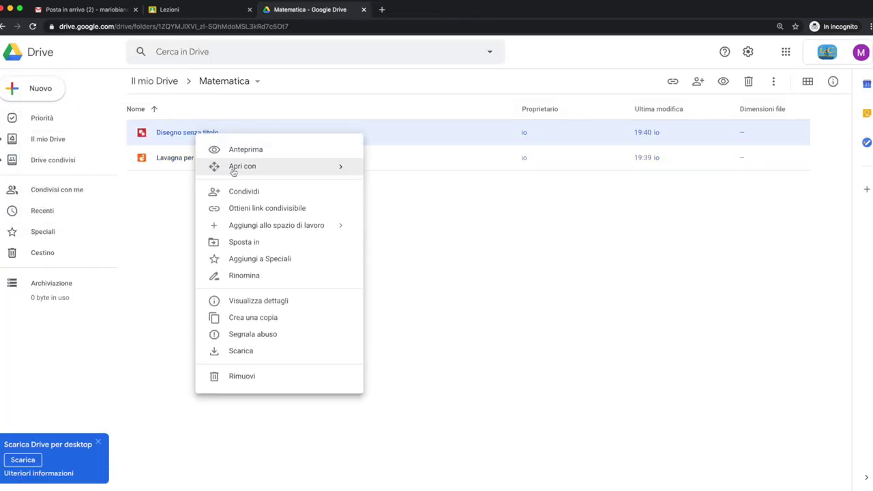
left_click(280, 277)
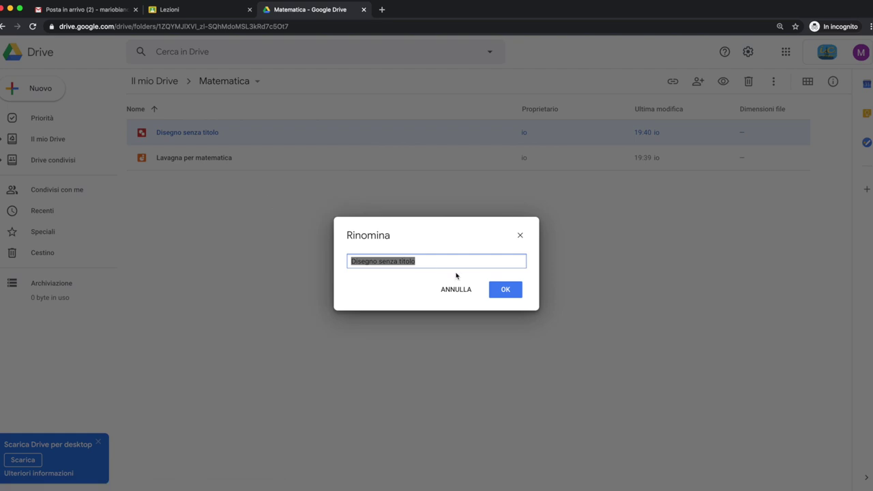
left_click(511, 292)
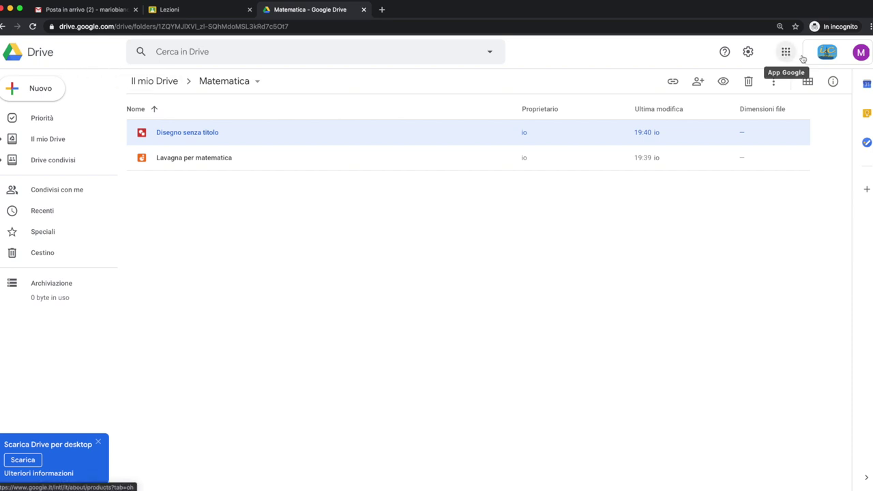
Check the signed-in account, then scroll through the Google apps panel's available services
left_click(860, 53)
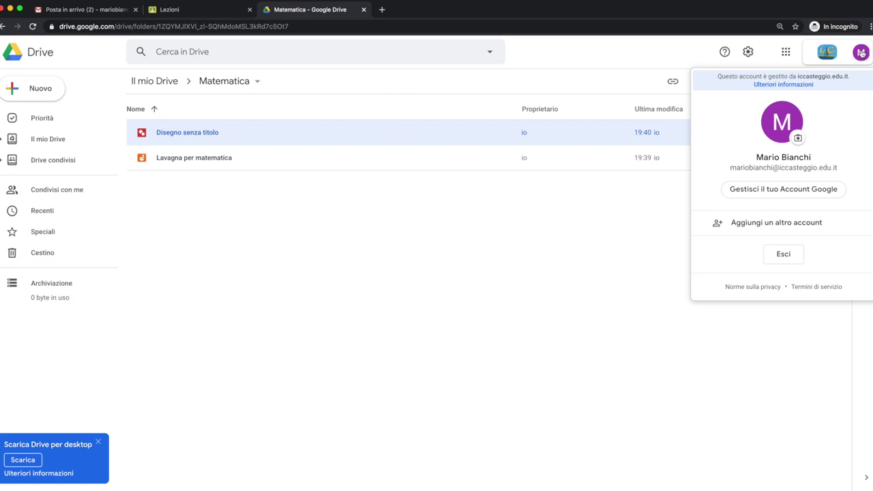
left_click(786, 53)
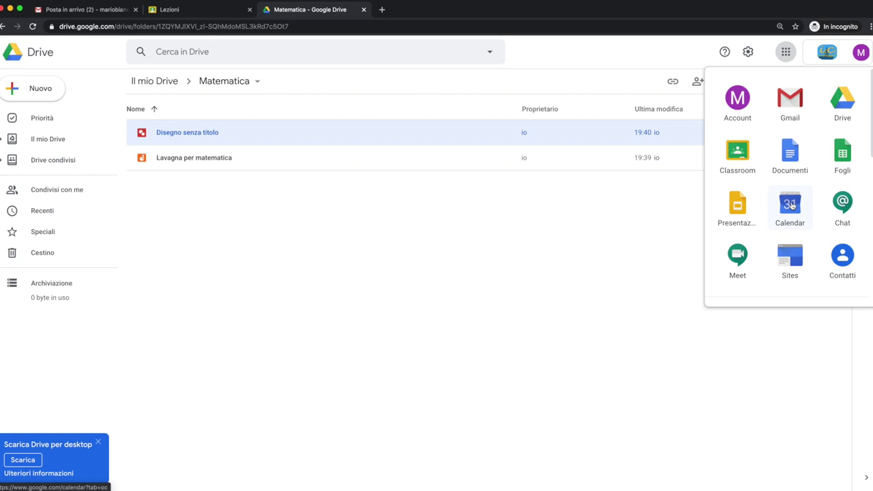
scroll(739, 206, "down", 2)
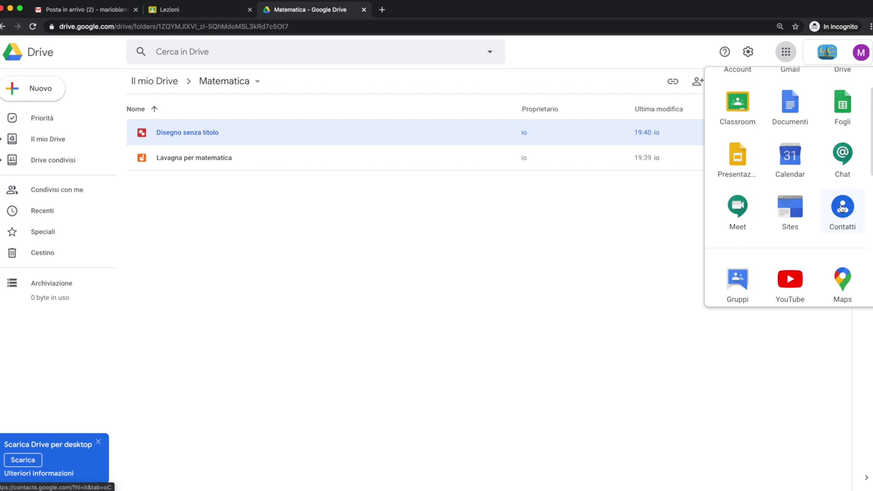
scroll(843, 208, "down", 5)
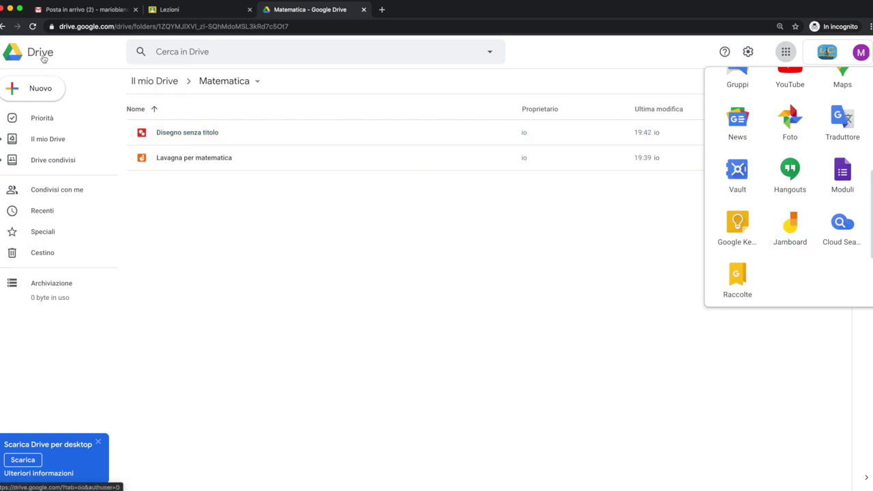
Return to My Drive and select the red Tesina Esame di Stato folder, dismissing its options menu
left_click(155, 81)
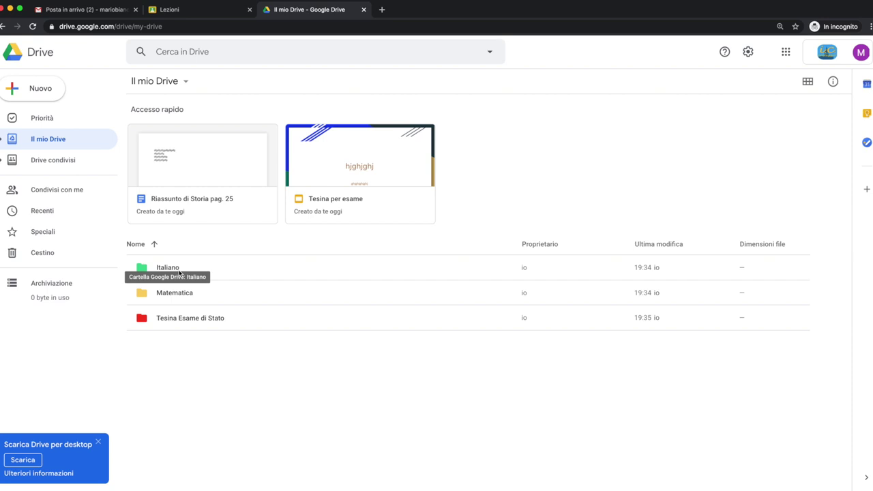
left_click(196, 319)
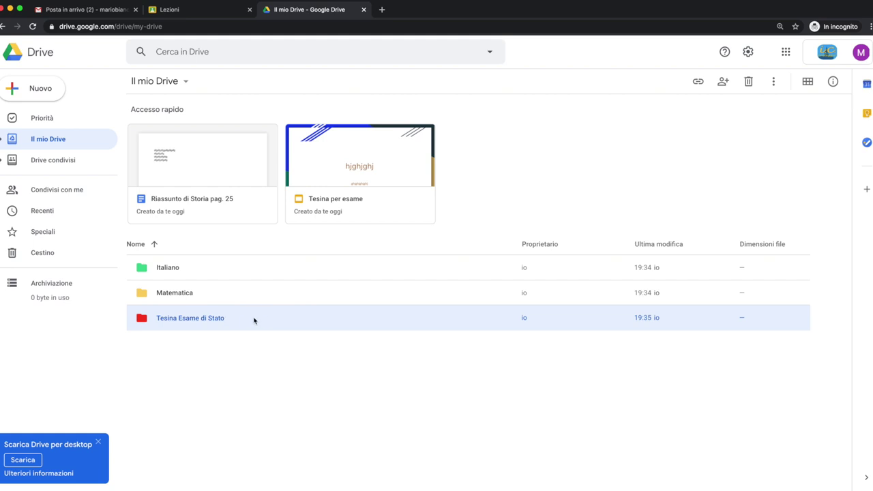
right_click(254, 321)
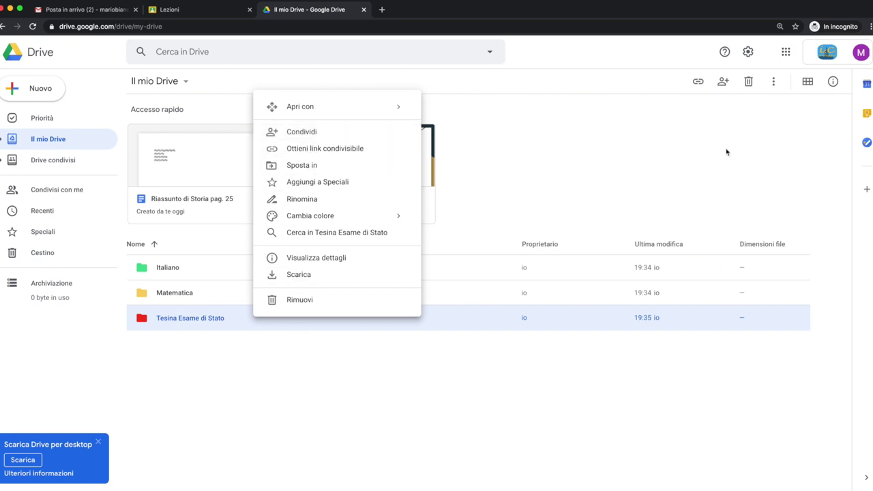
left_click(645, 172)
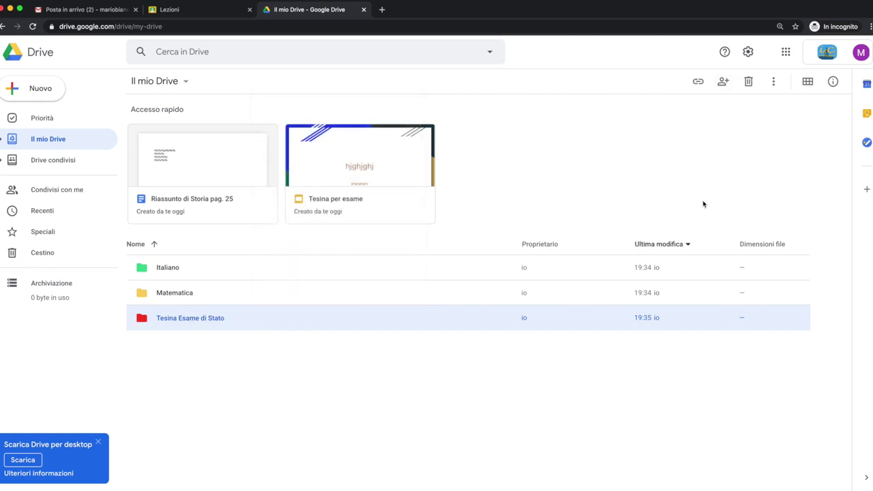
Turn on link sharing for Tesina Esame di Stato, copy the link, and set 'può modificare'
left_click(723, 81)
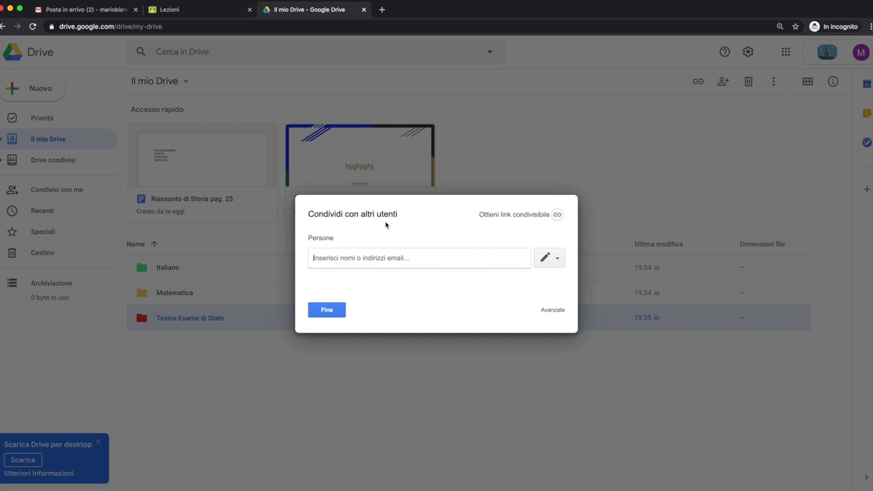
left_click(557, 215)
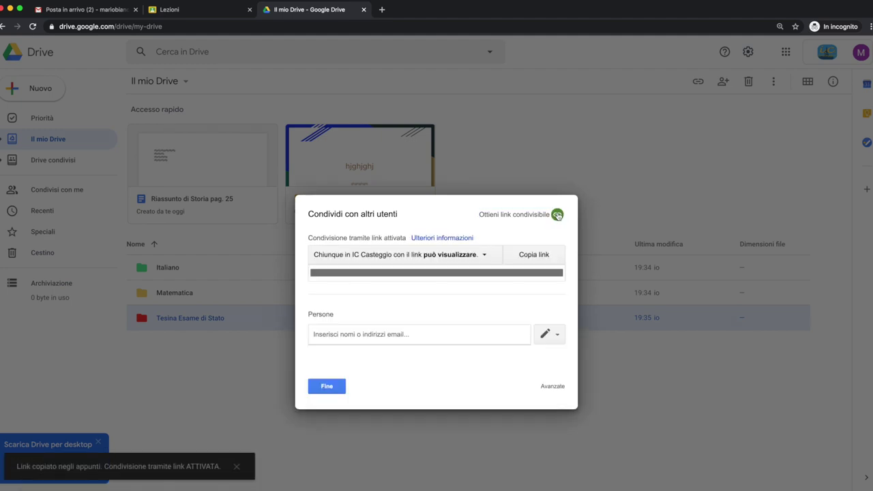
left_click(535, 256)
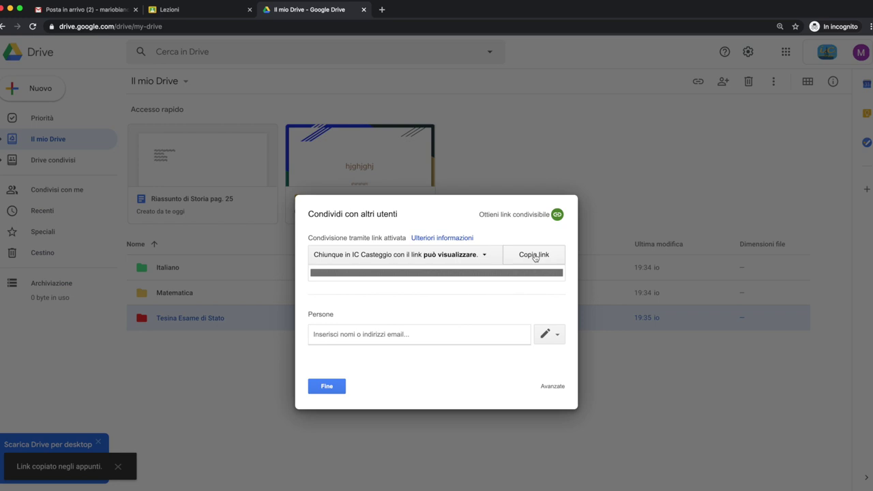
left_click(485, 257)
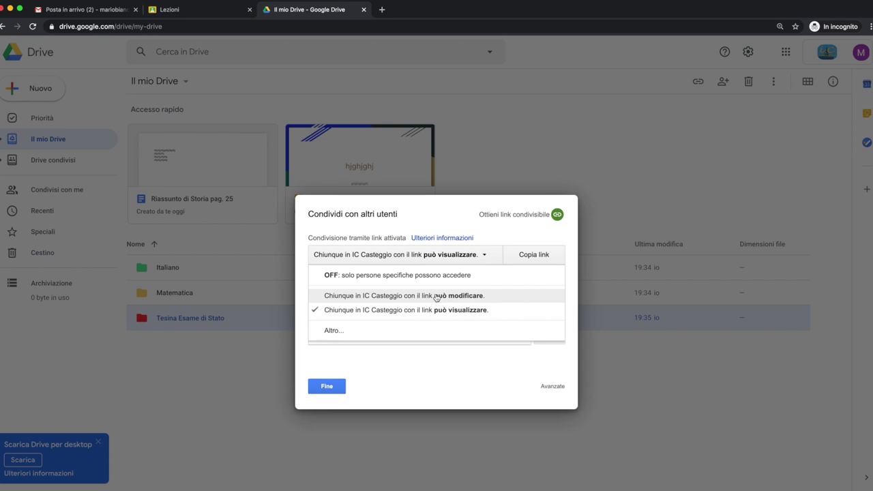
left_click(436, 296)
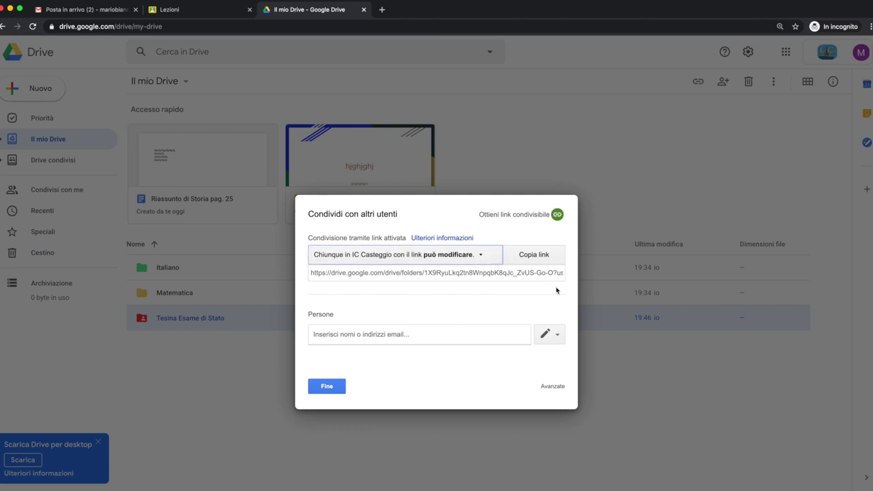
left_click(553, 350)
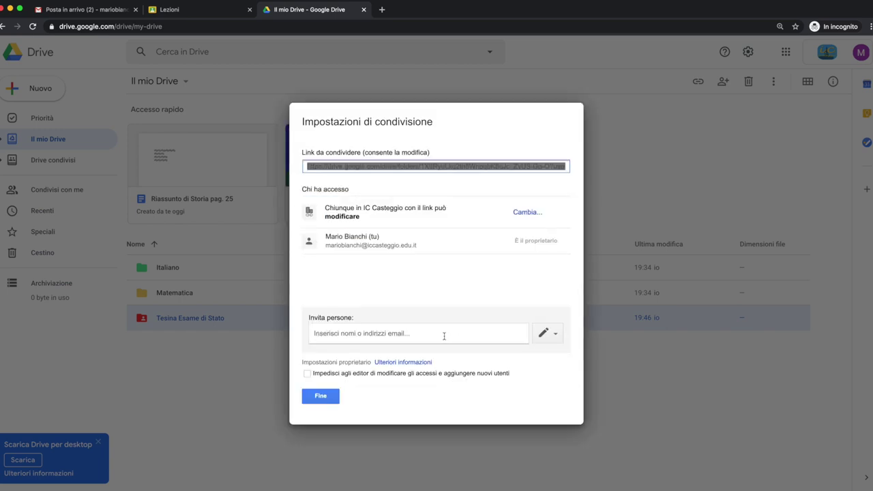
Try each link visibility option (public, anyone with link, IC Casteggio, off) and cancel unsaved
left_click(526, 212)
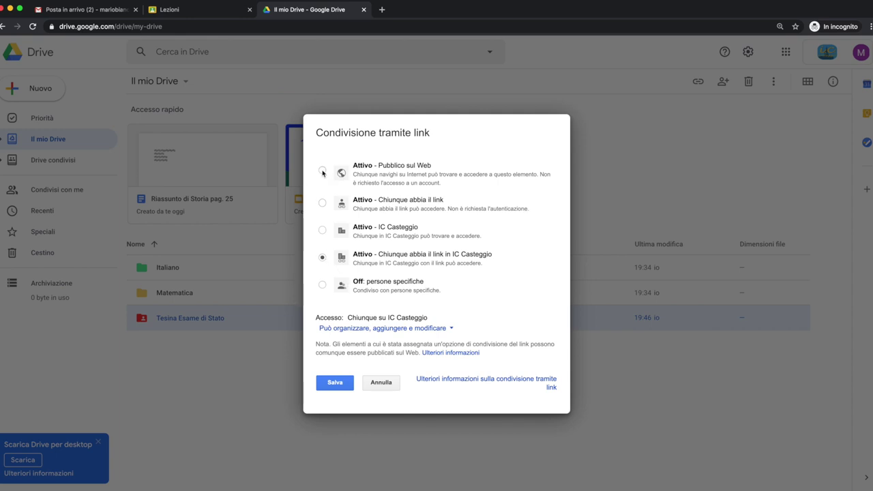
left_click(322, 172)
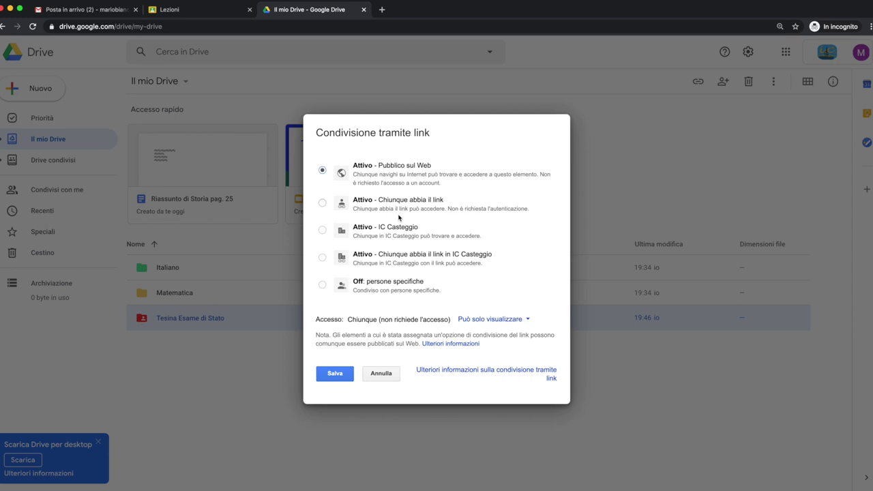
left_click(323, 203)
left_click(325, 231)
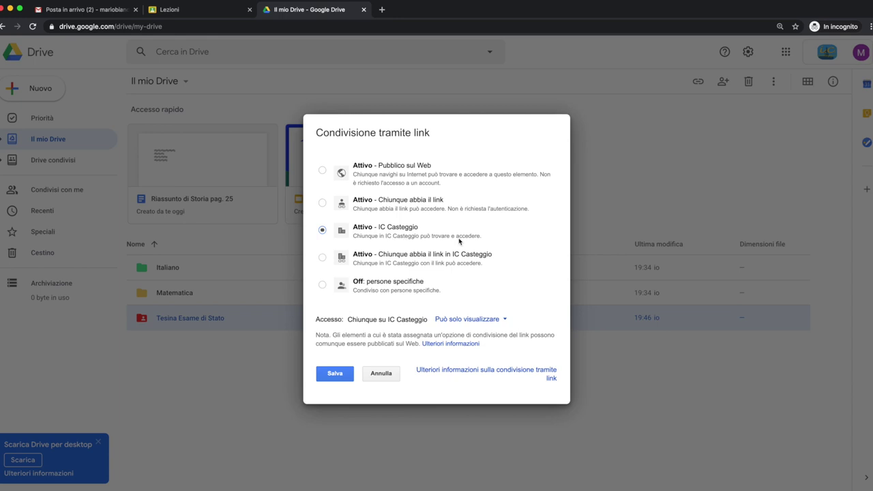
left_click(324, 259)
left_click(323, 285)
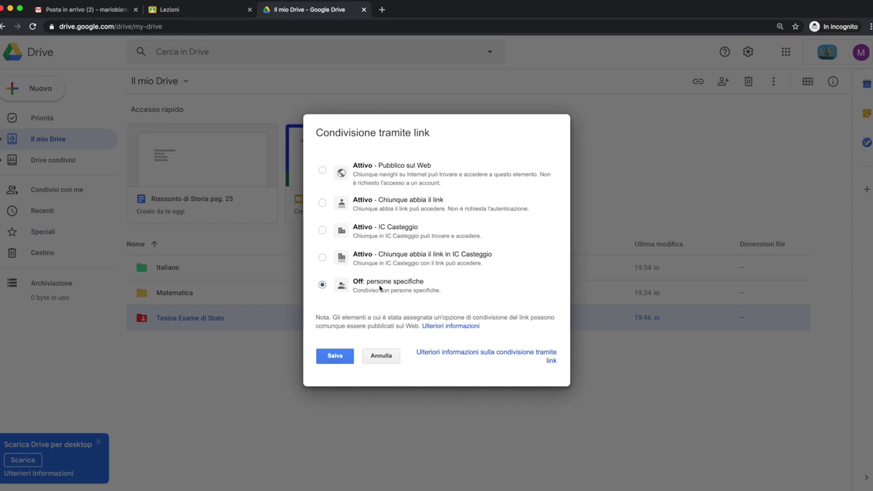
left_click(388, 357)
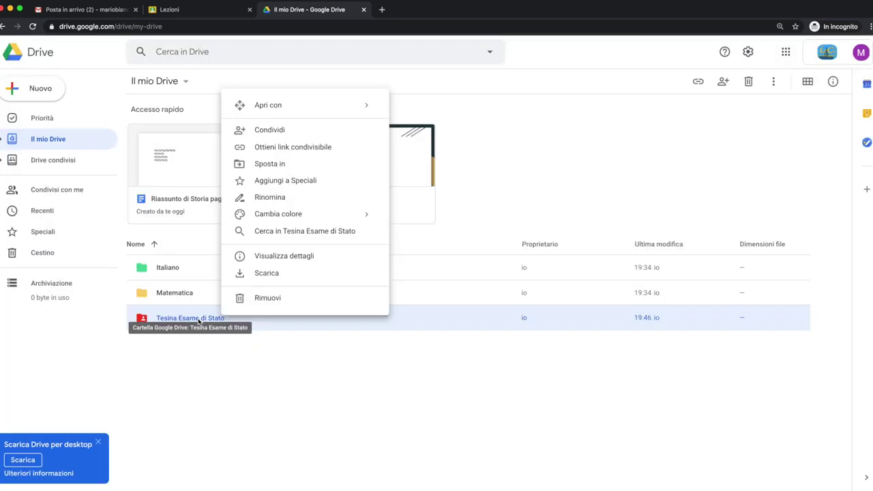
Recheck Tesina Esame di Stato's sharing, still editable by IC Casteggio link holders, and close with Fine
left_click(612, 154)
left_click(723, 81)
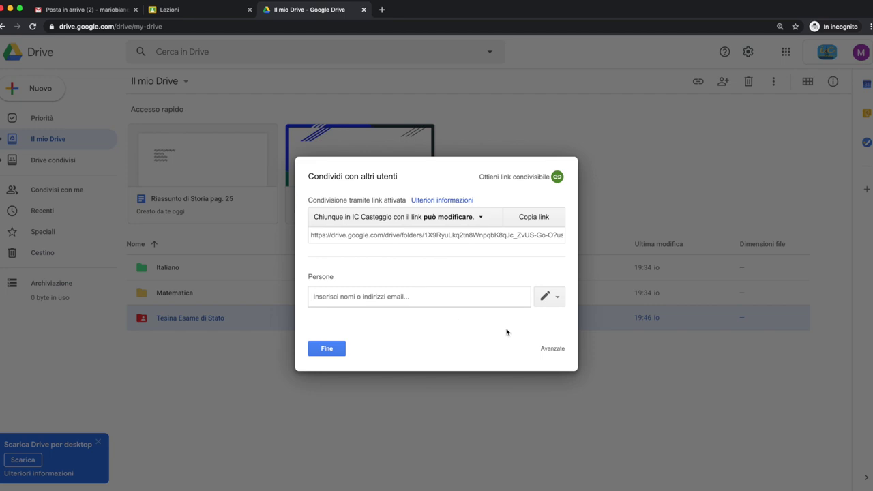
left_click(333, 349)
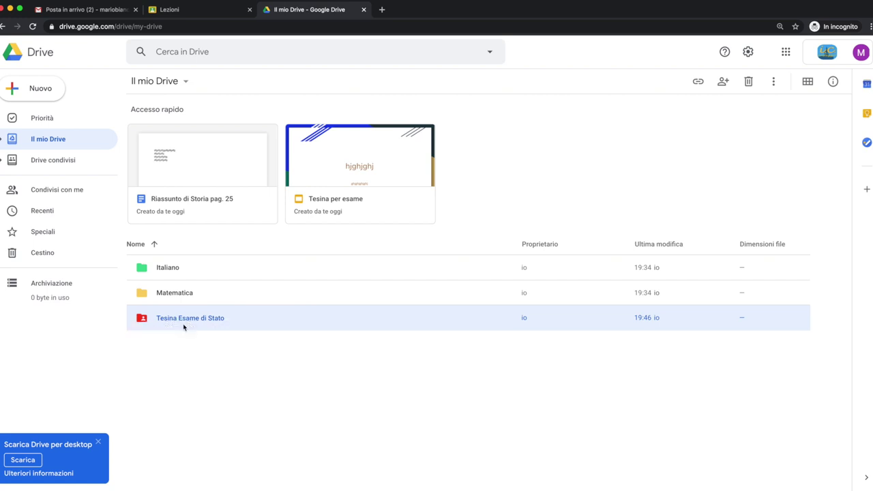
Turn on an IC Casteggio shareable link for the Italiano folder
left_click(183, 268)
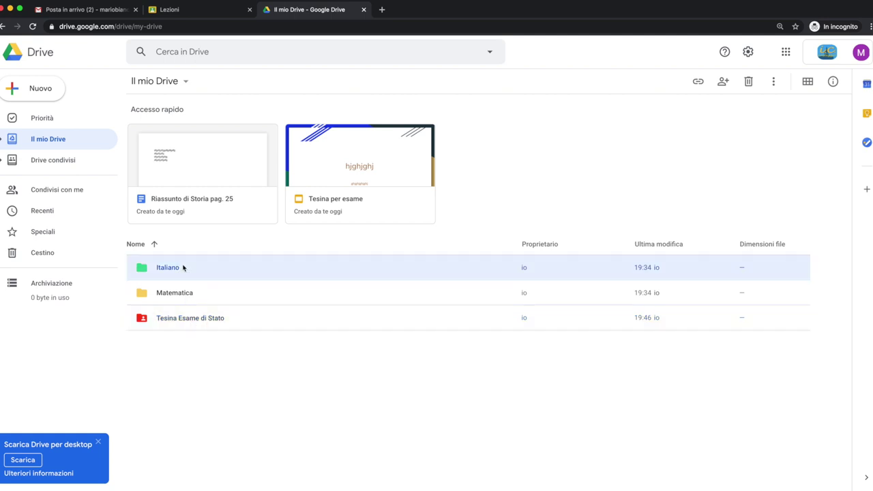
left_click(723, 82)
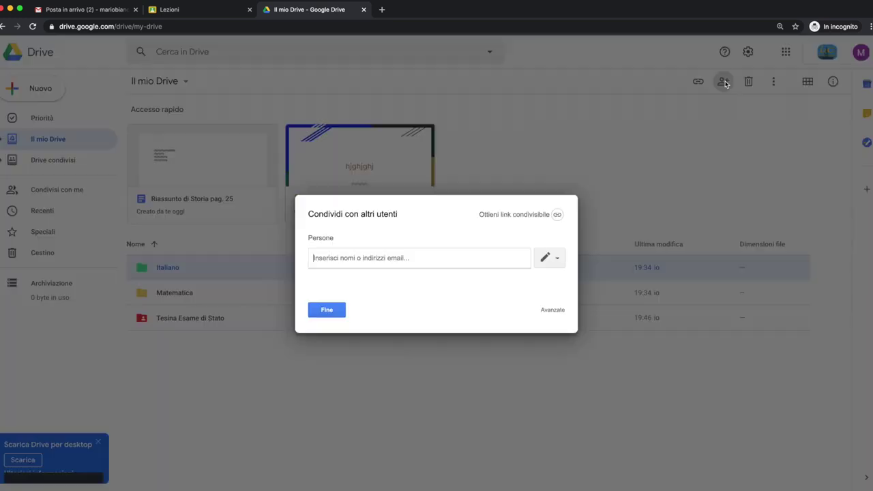
left_click(558, 215)
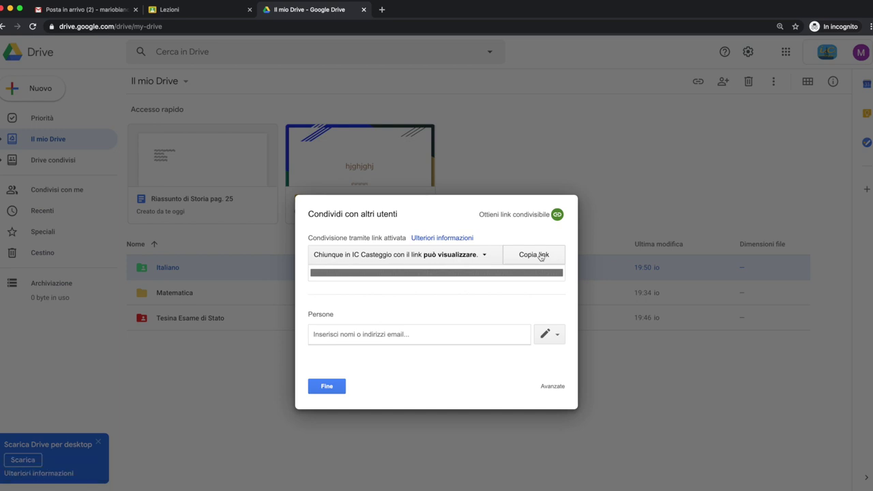
Invite the teacher's e-mail to Italiano with the note 'Buongiorno Prof. Le ho mandato il lavoro svolto'
left_click(370, 334)
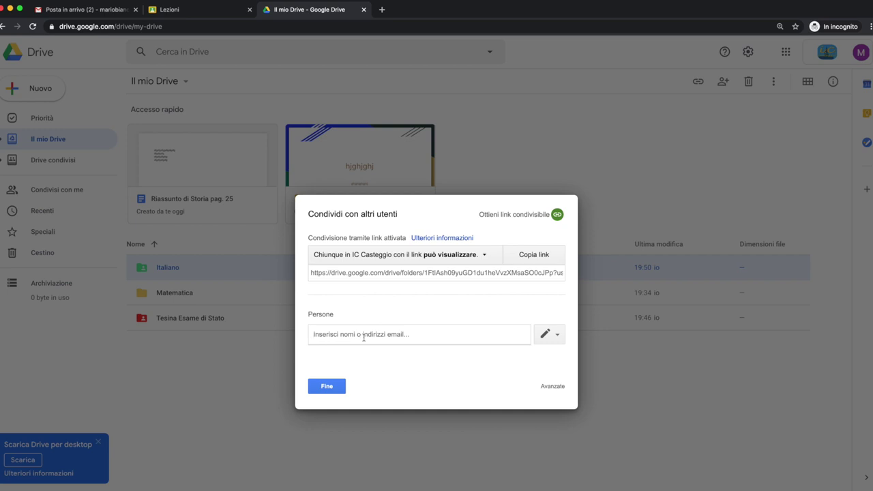
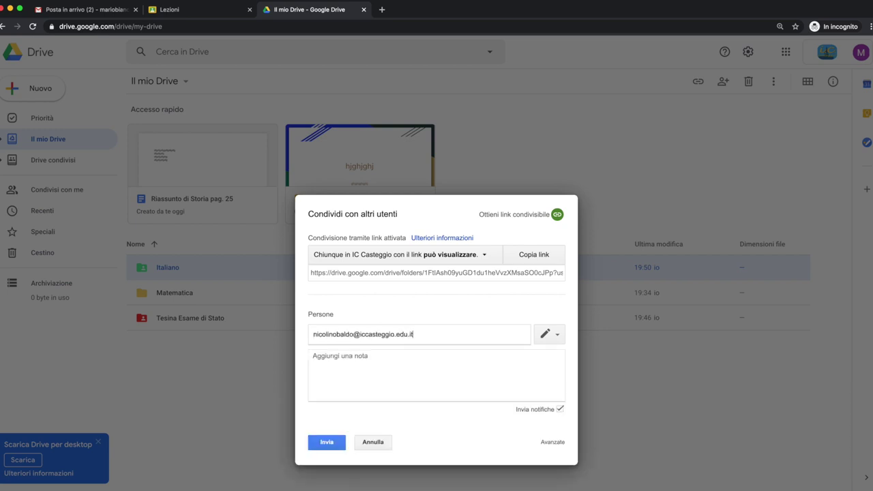
left_click(371, 362)
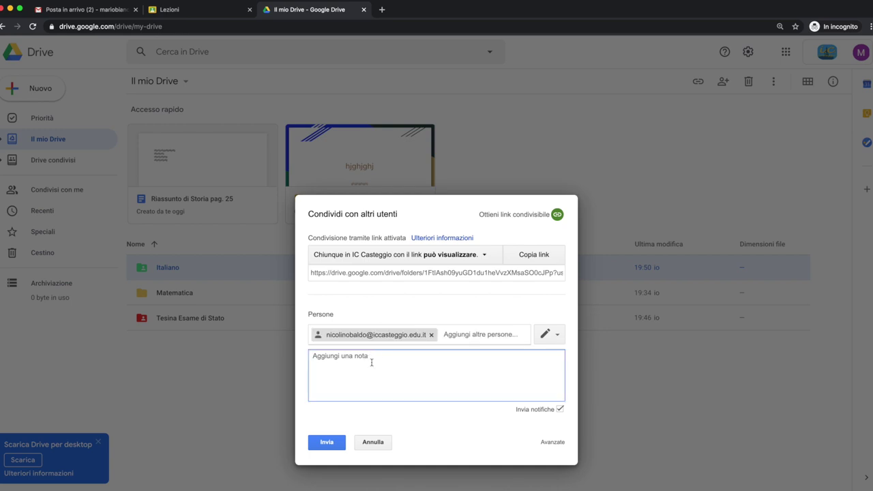
type("Buongiorno Prof. Le ho mandato il lavoro s")
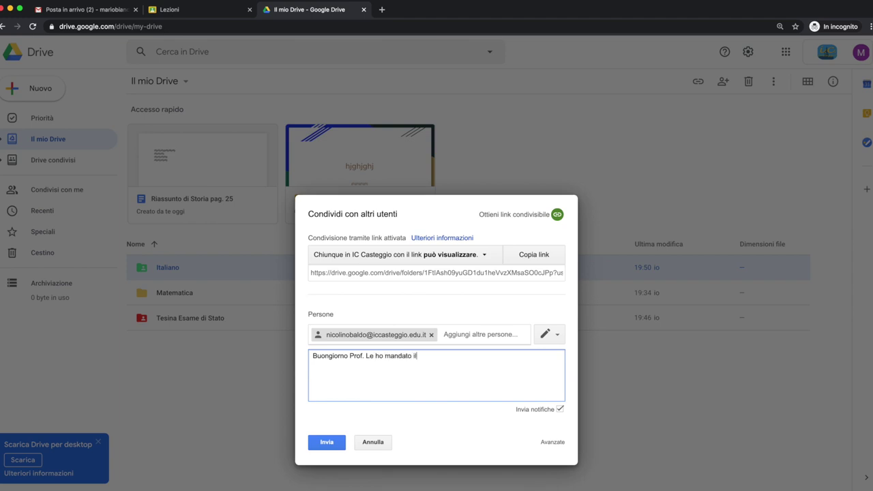
type("volto.")
left_click(326, 444)
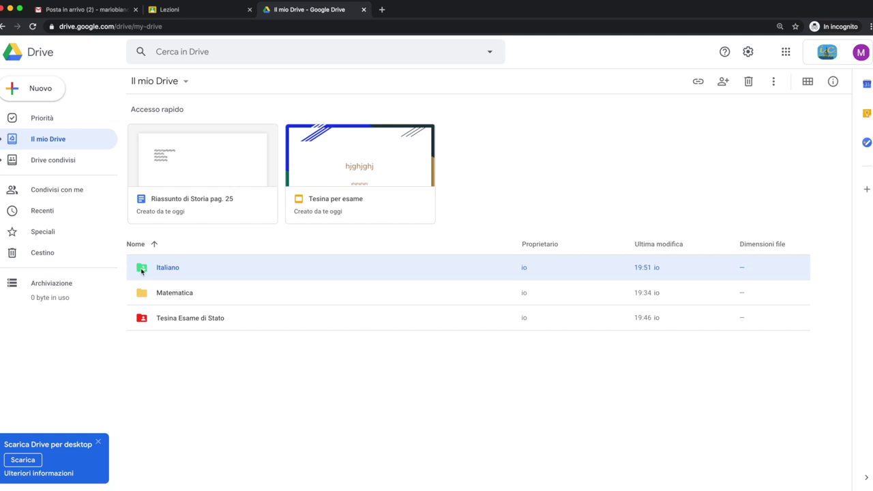
left_click(52, 210)
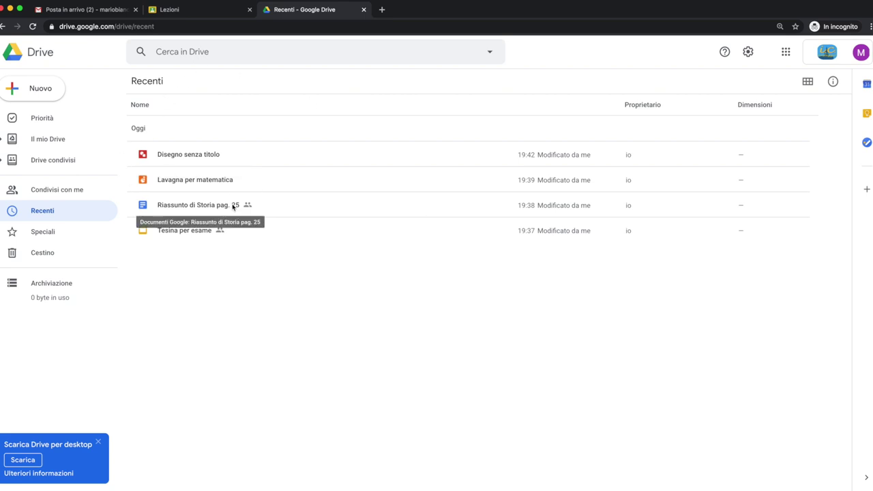
Visit the empty Starred and Trash sections, opening and closing the settings gear menu
left_click(39, 233)
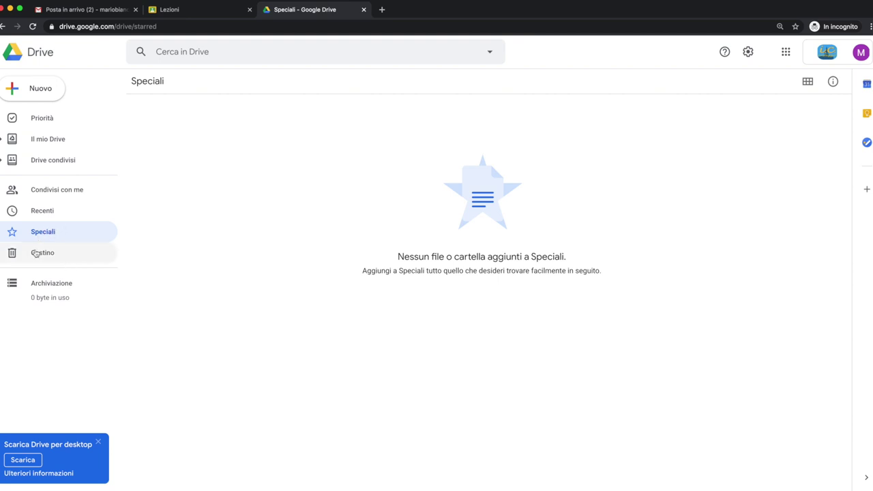
left_click(35, 254)
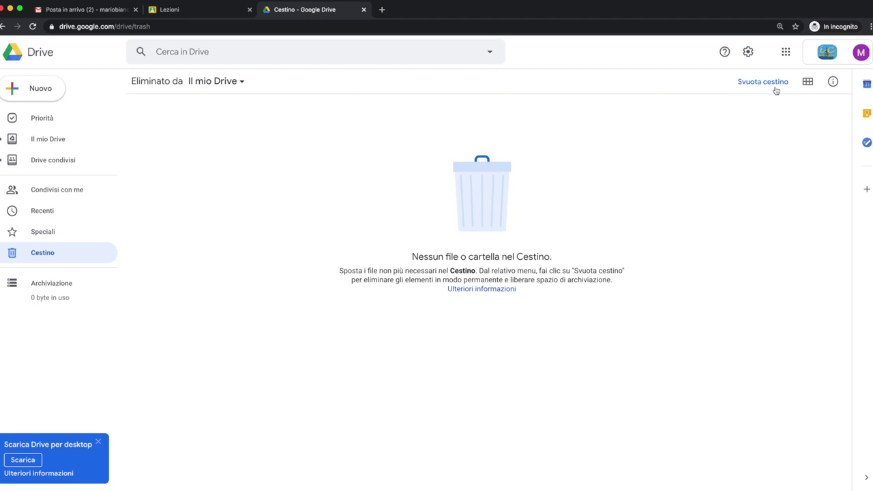
left_click(749, 53)
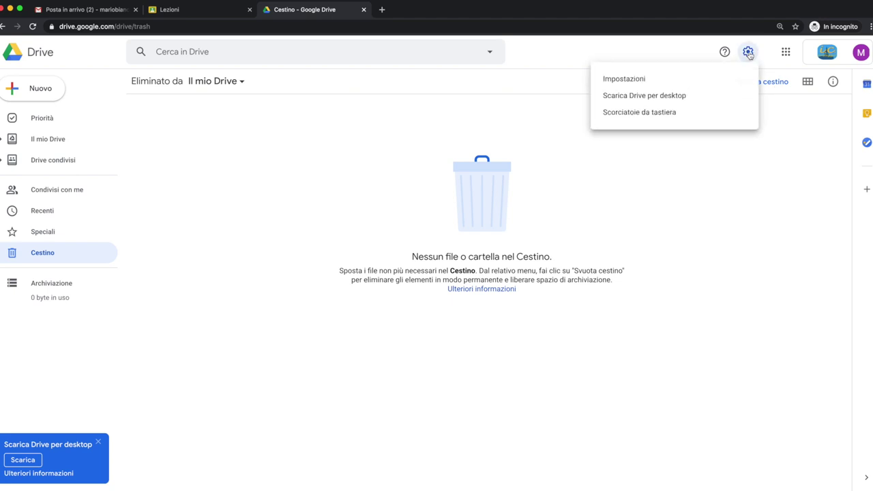
left_click(728, 184)
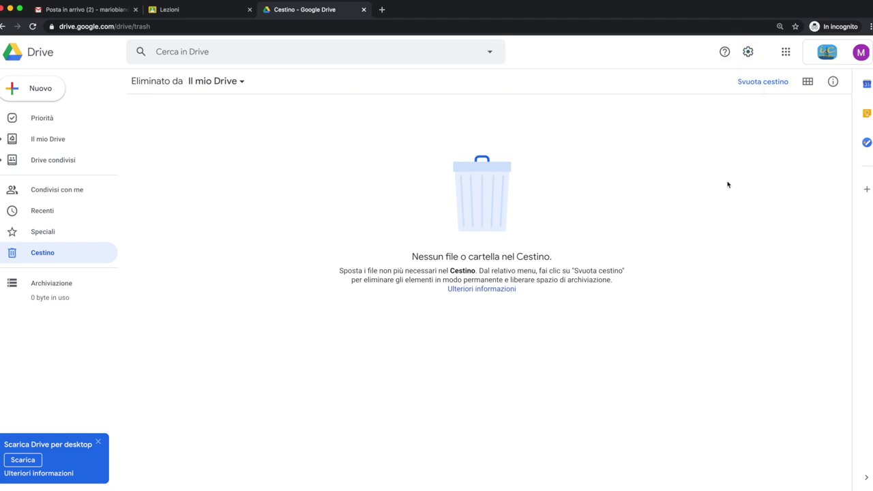